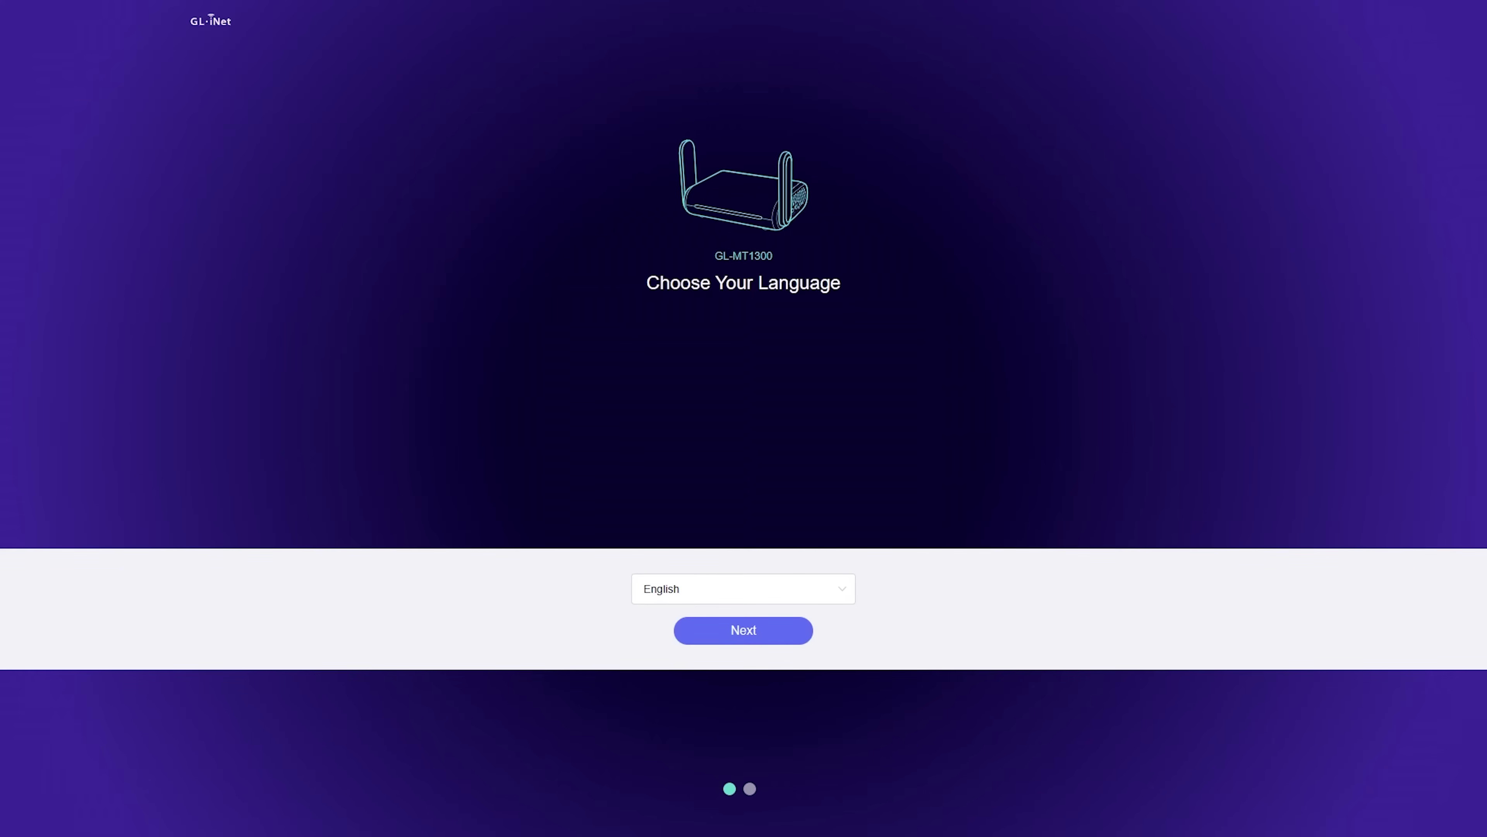
Step: Check the interface language list and keep English selected
click(731, 595)
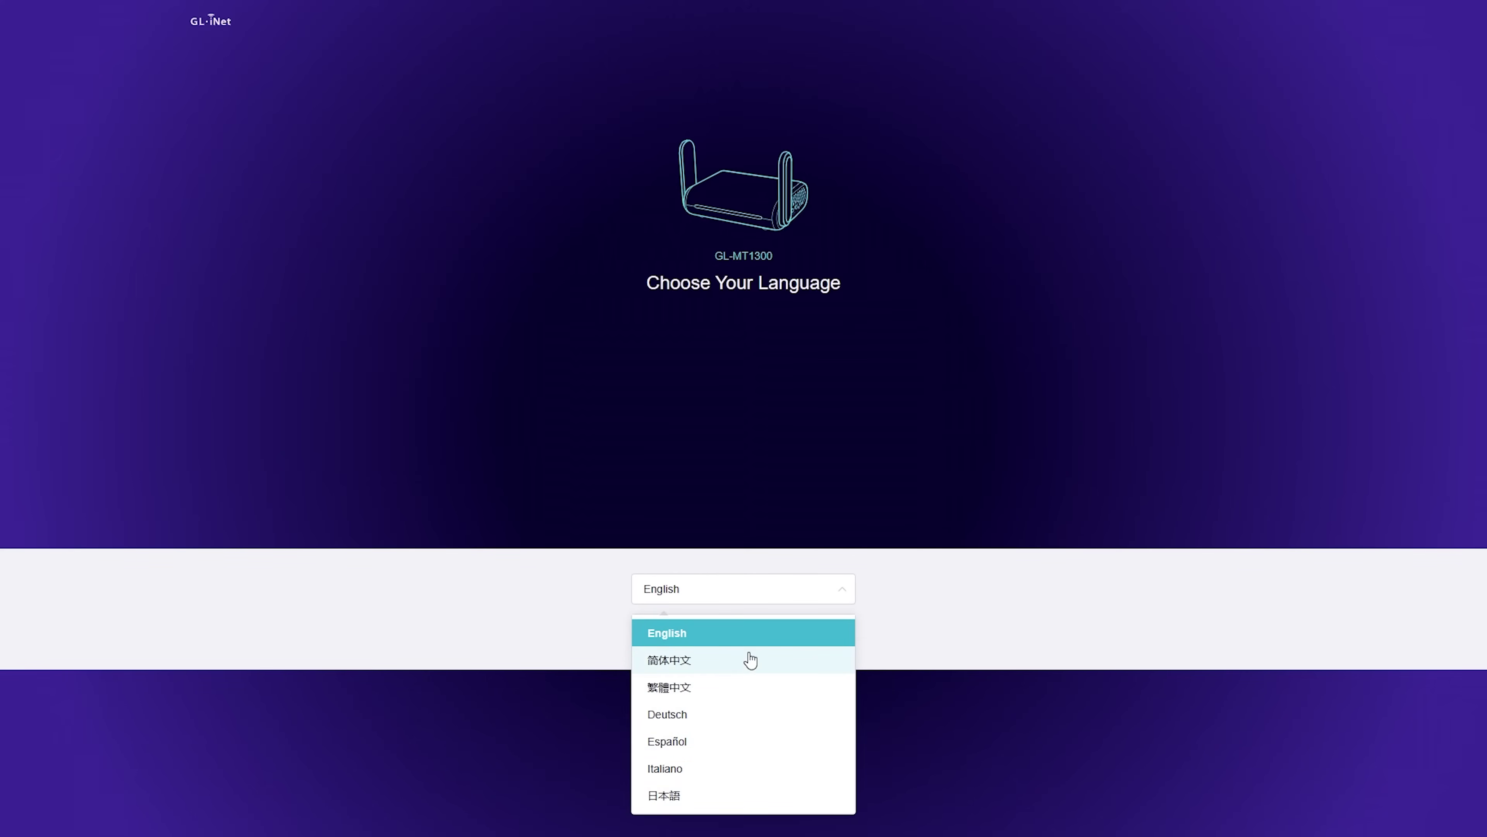
click(783, 551)
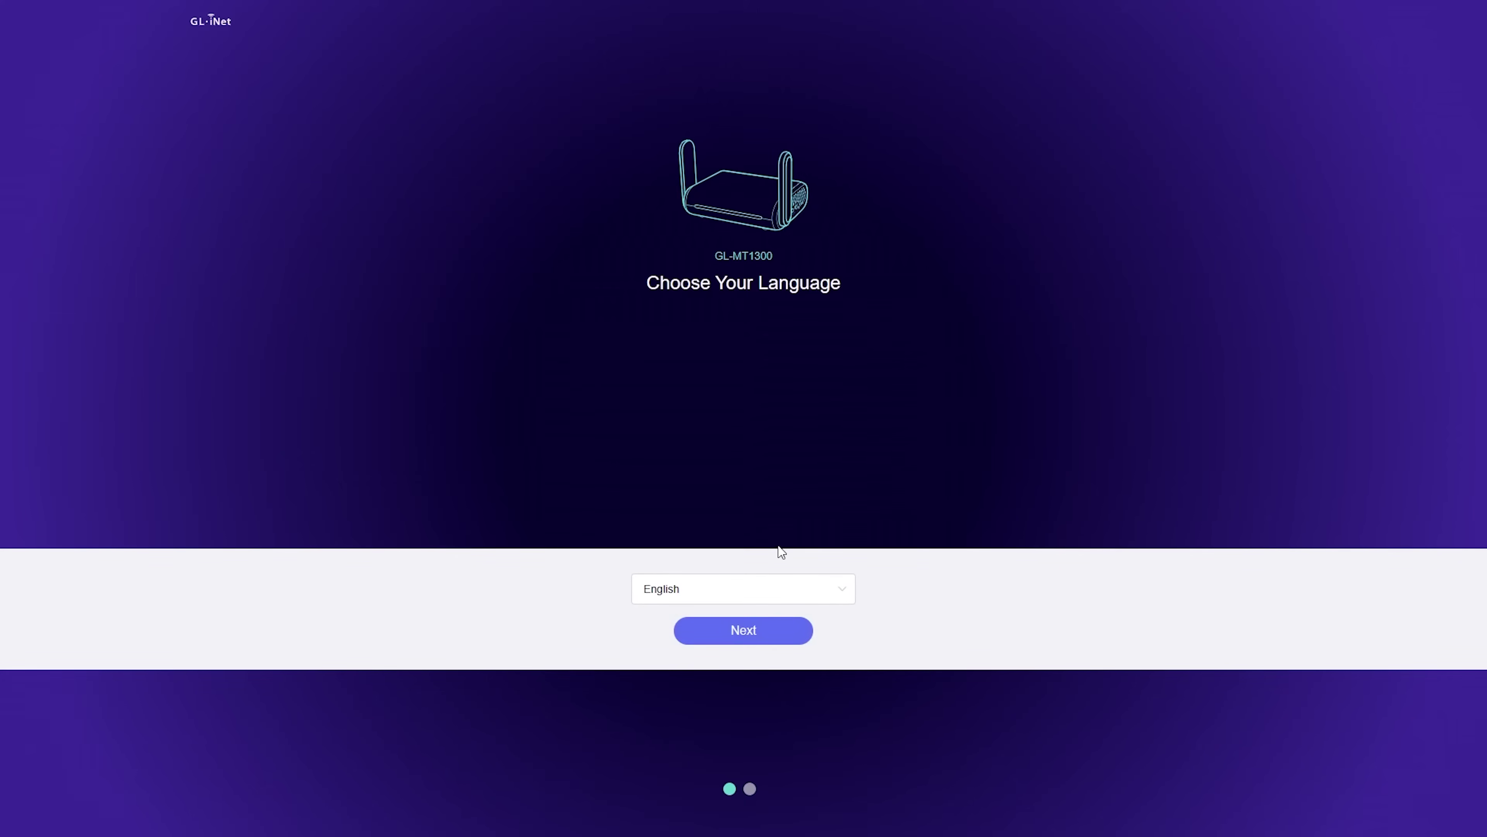
Step: Continue to the admin password step, enter a new password, and retype it to confirm
click(764, 635)
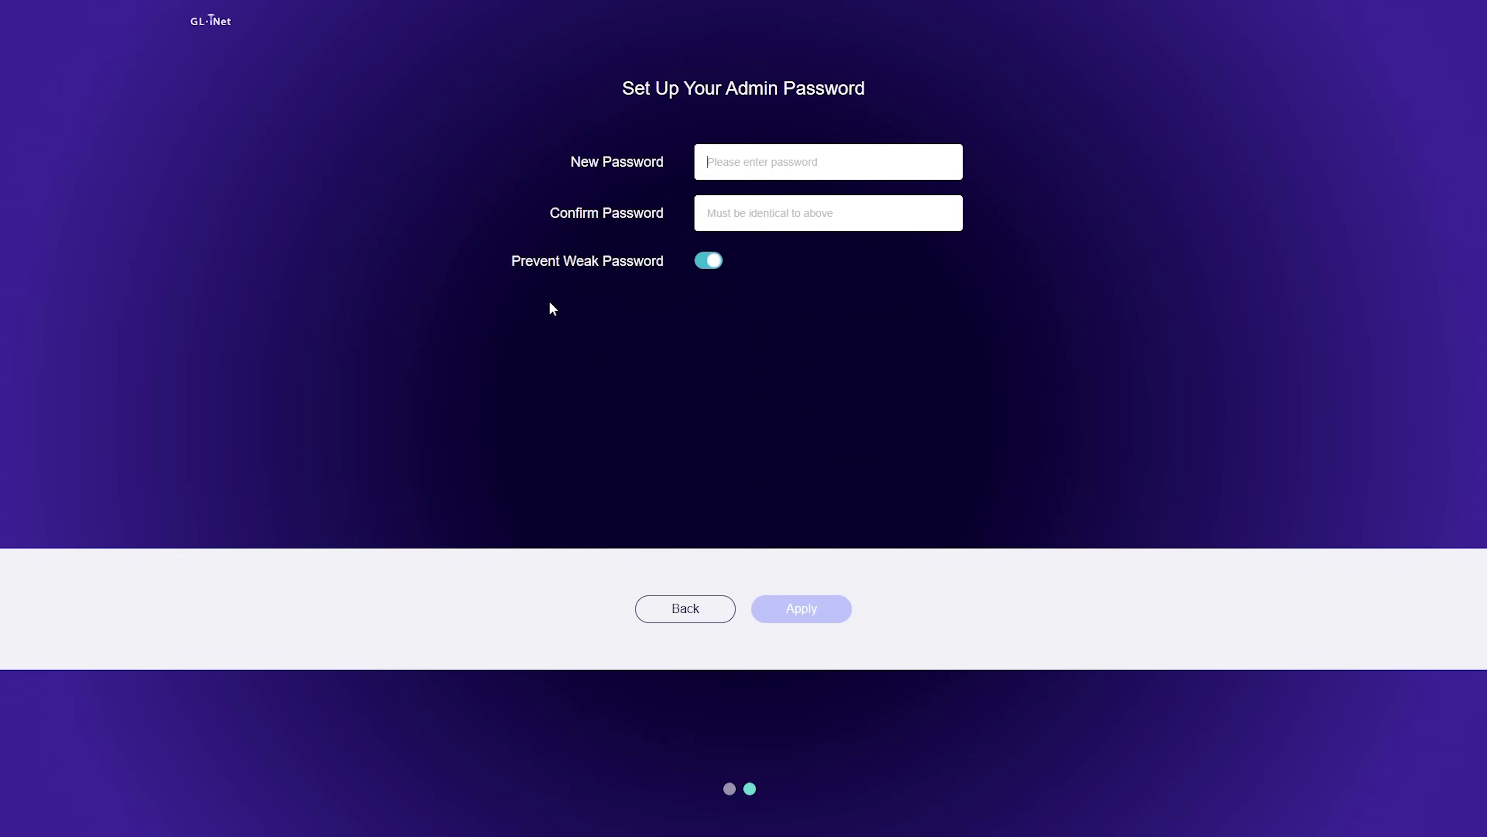
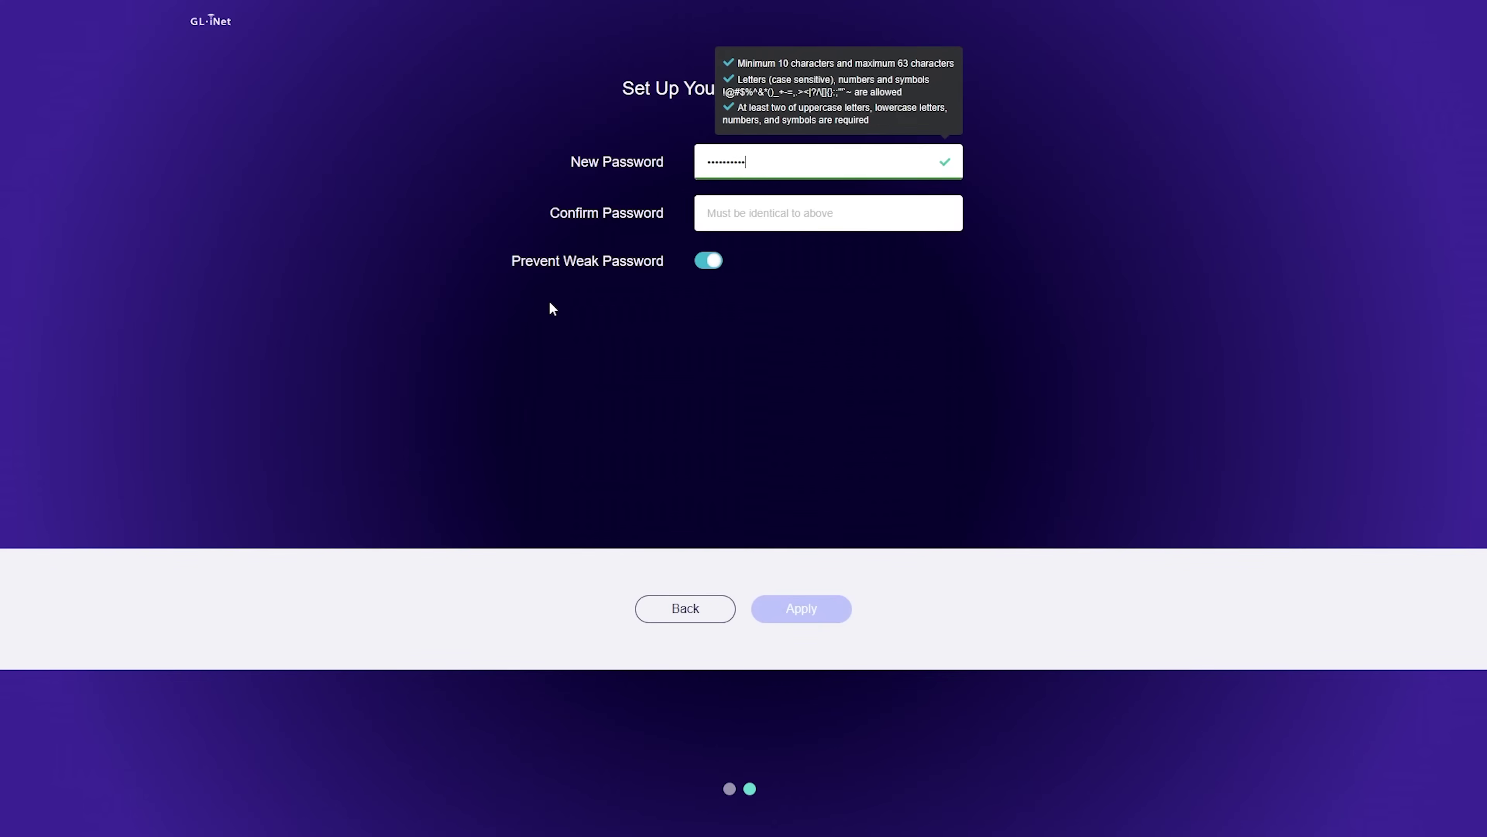
key(Tab)
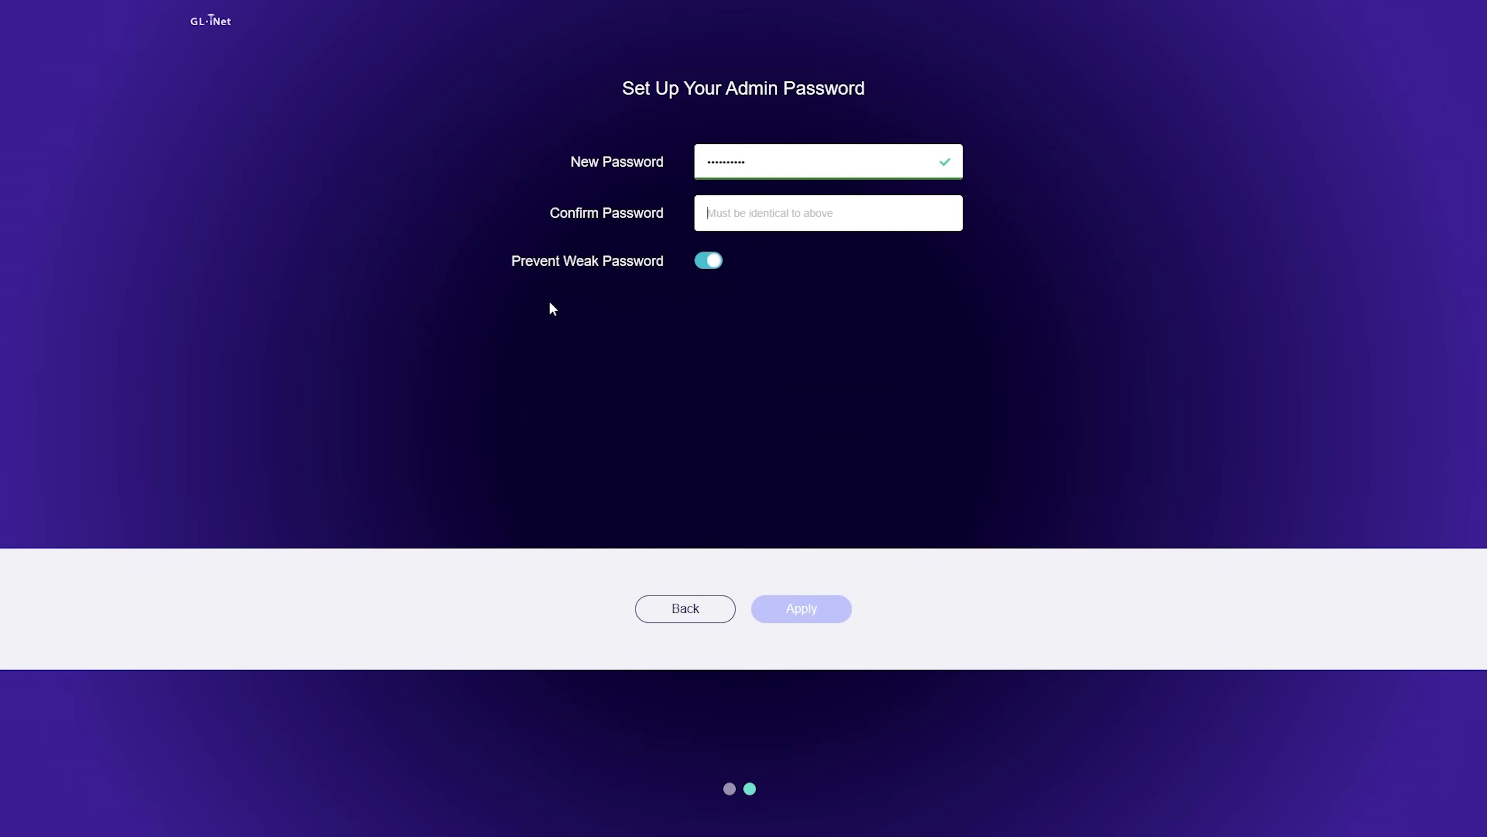
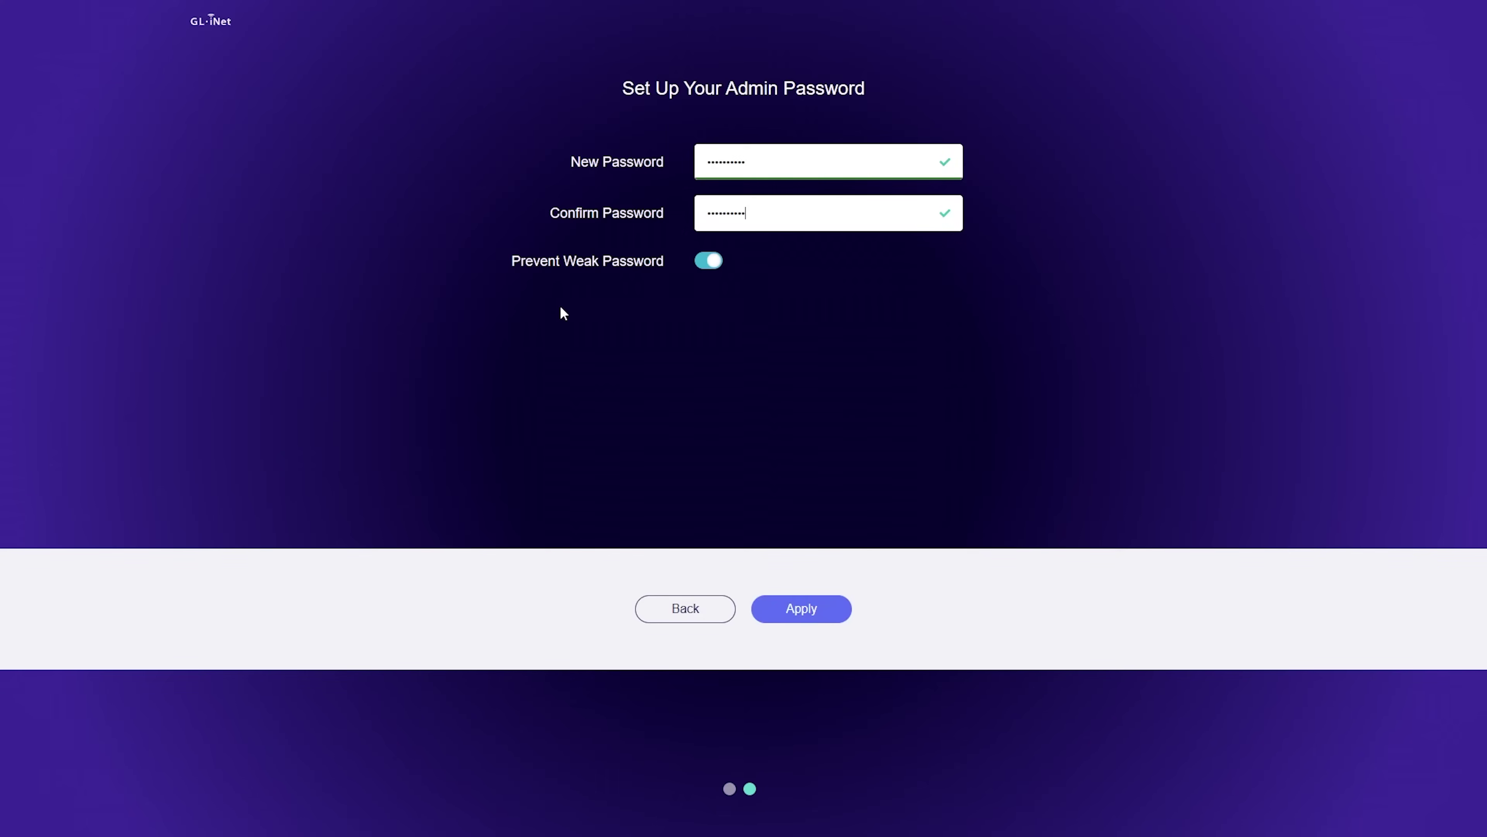
Step: Apply the new admin password, then open the Wireless page once the dashboard loads
click(804, 607)
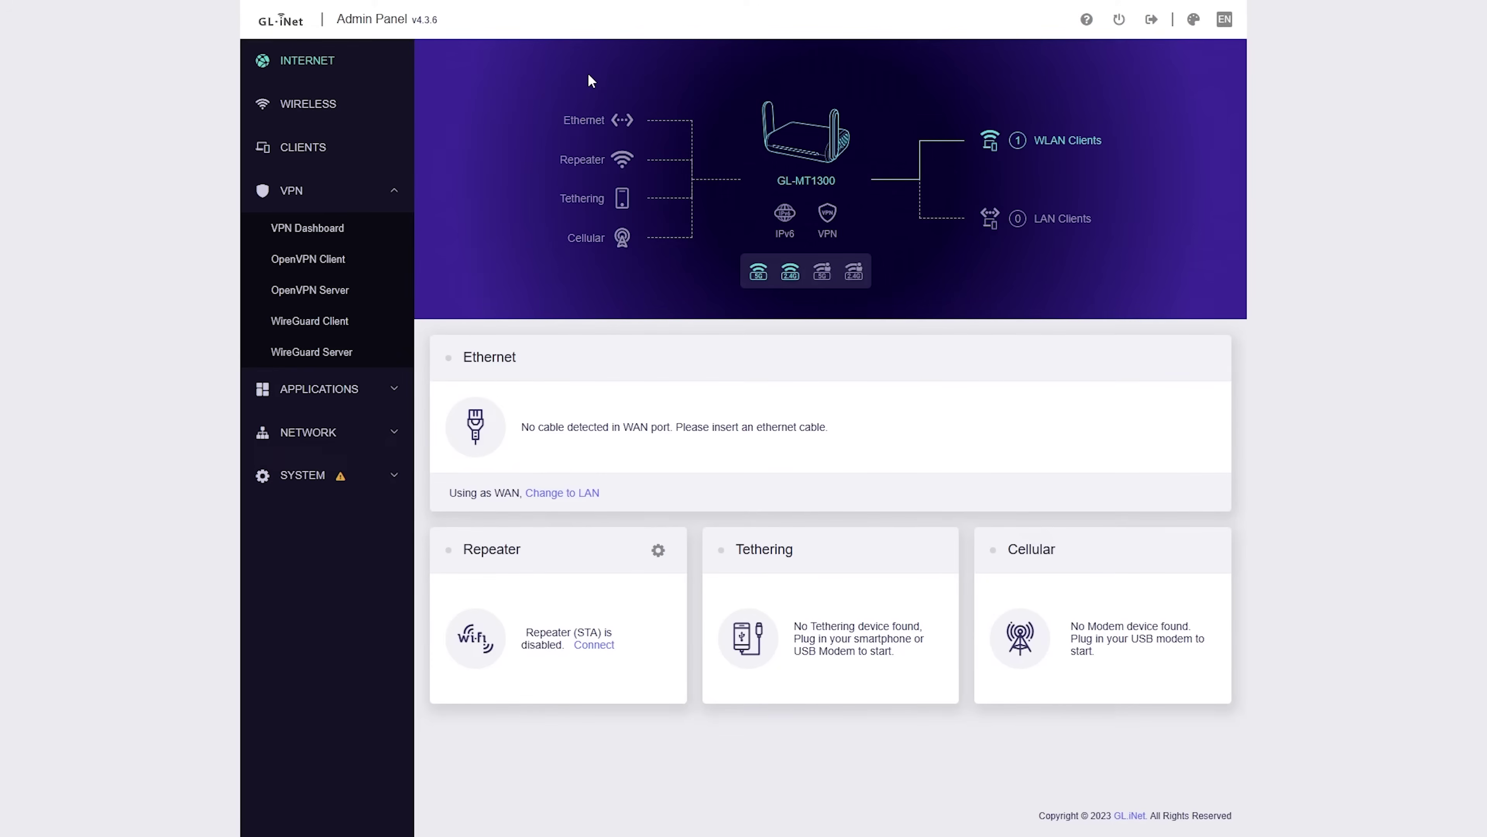
click(322, 116)
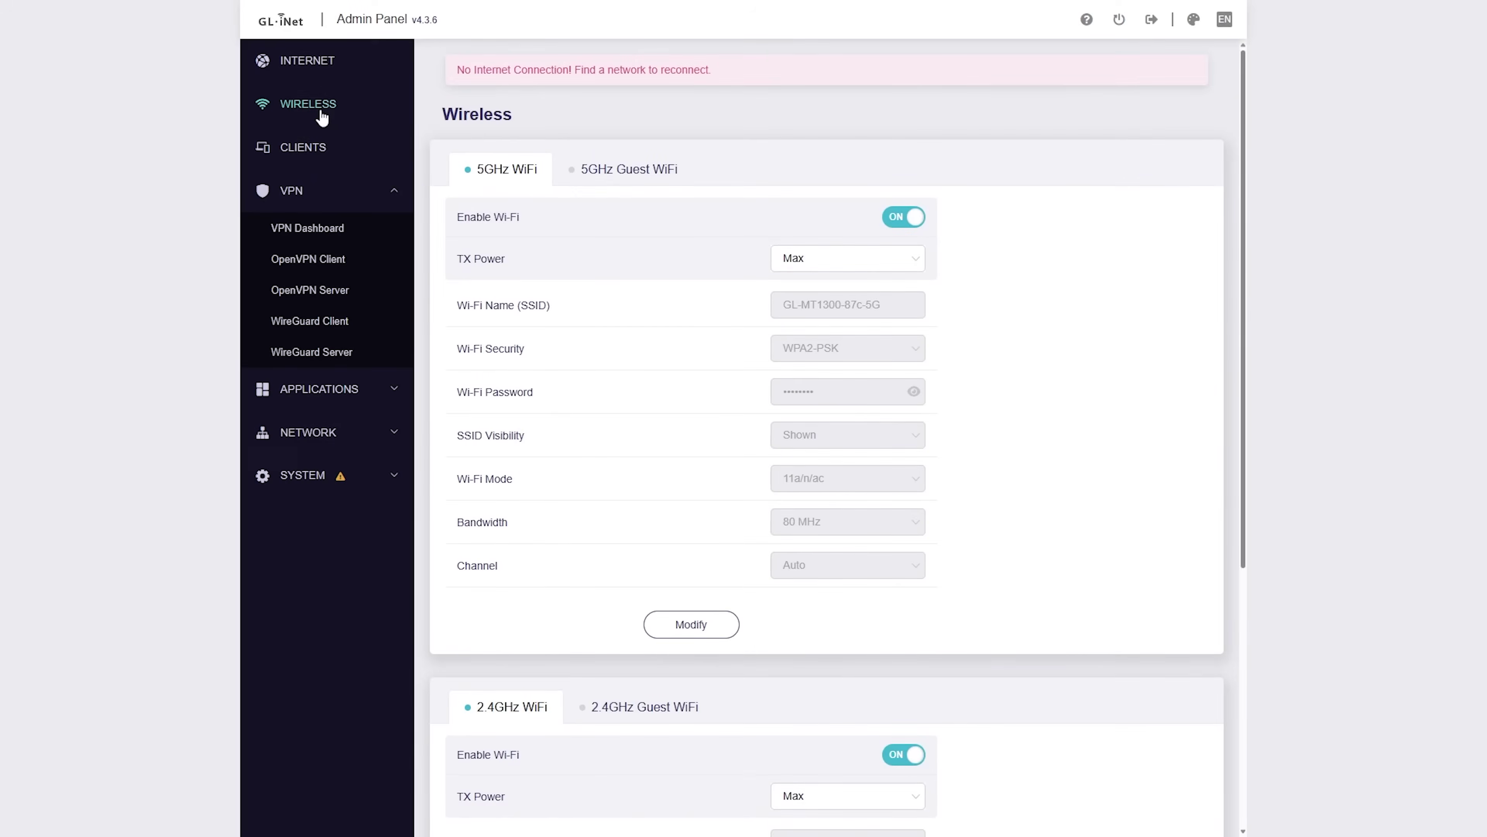
Step: View the connected Clients list, then open the VPN Dashboard
click(333, 146)
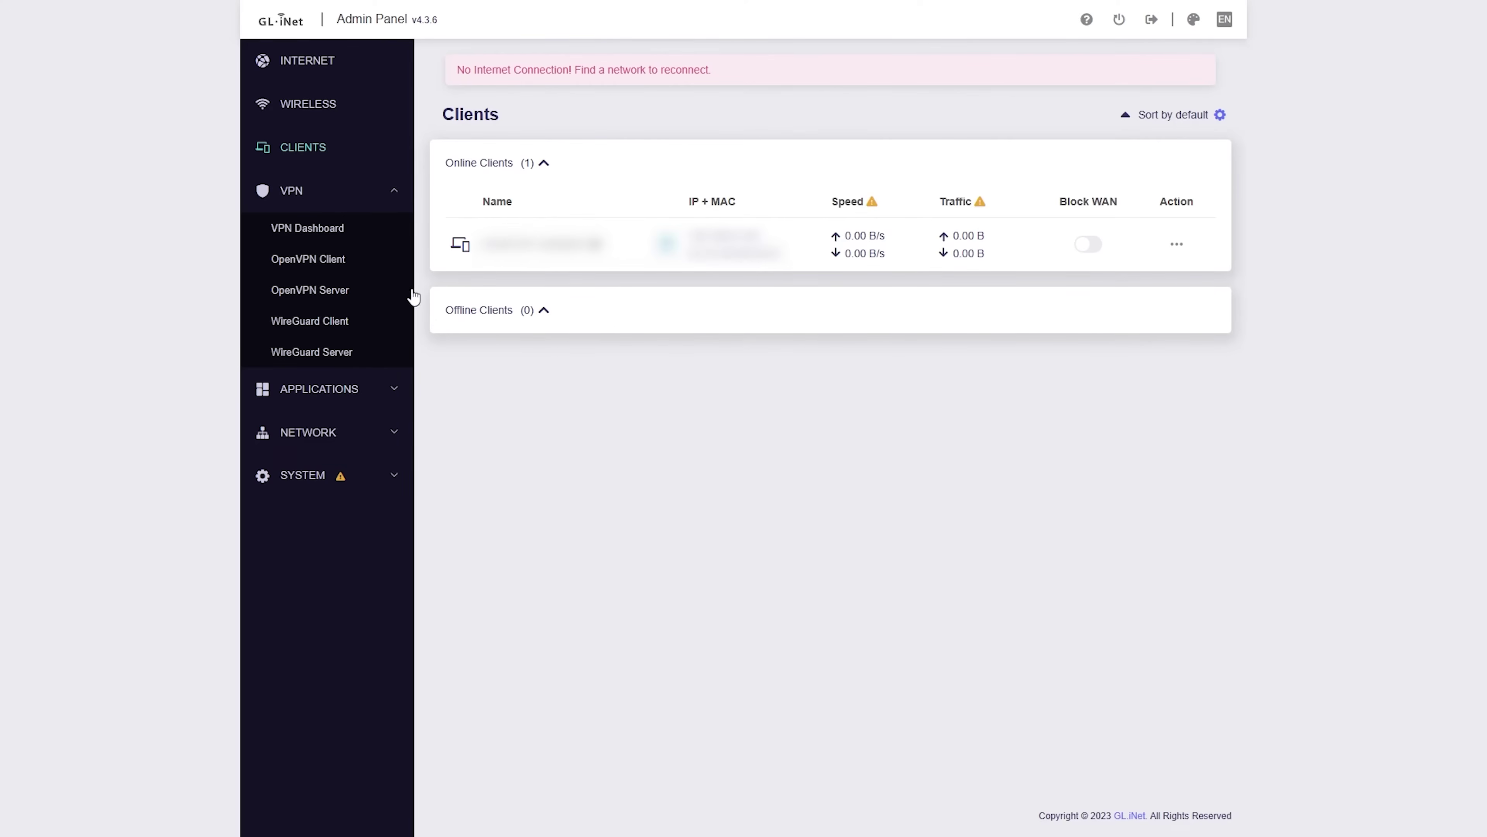
click(320, 238)
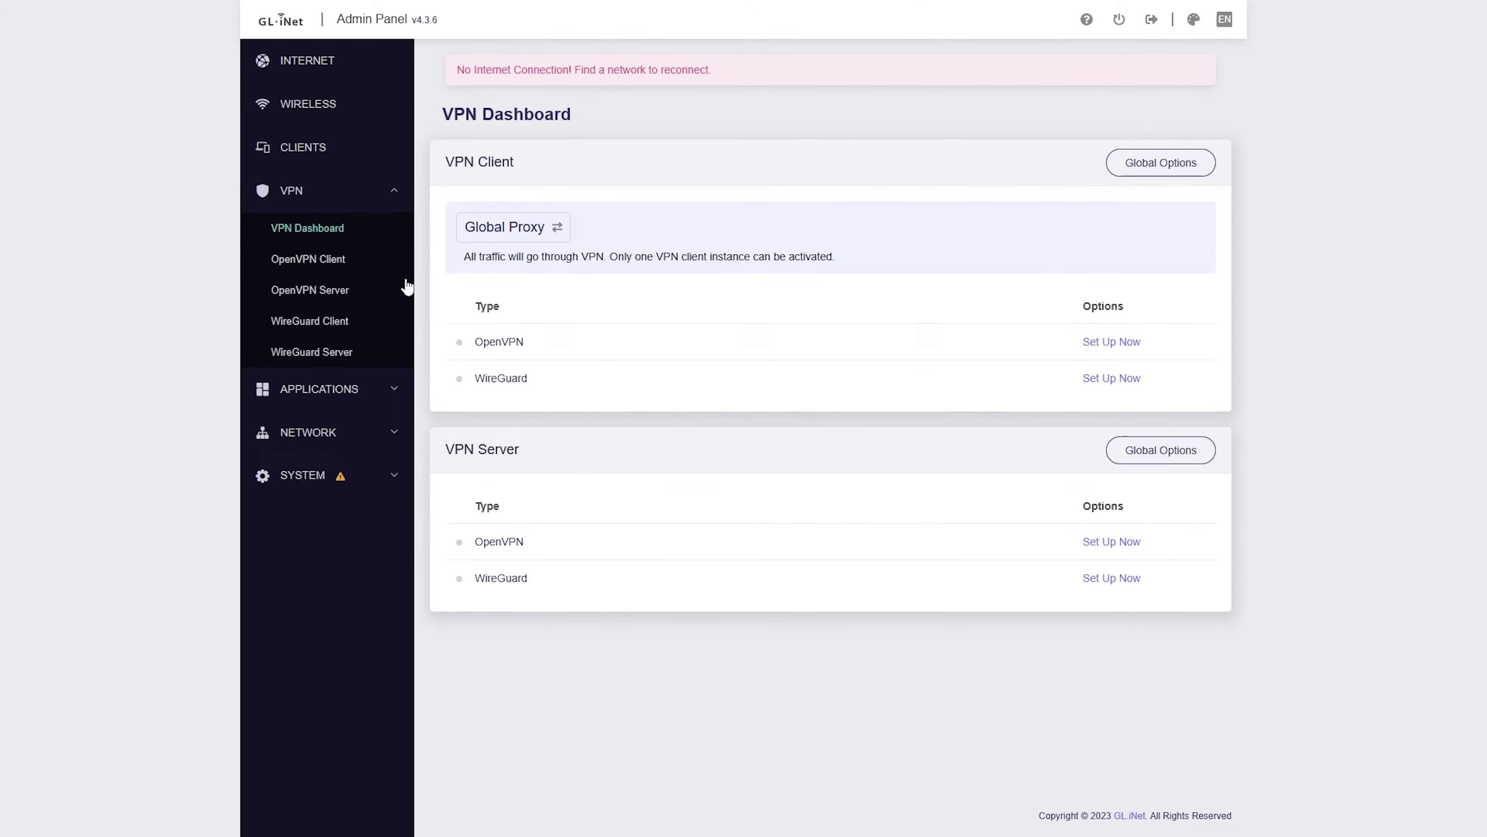
Step: Open the OpenVPN Client page and scroll down to the manual configuration option
click(385, 273)
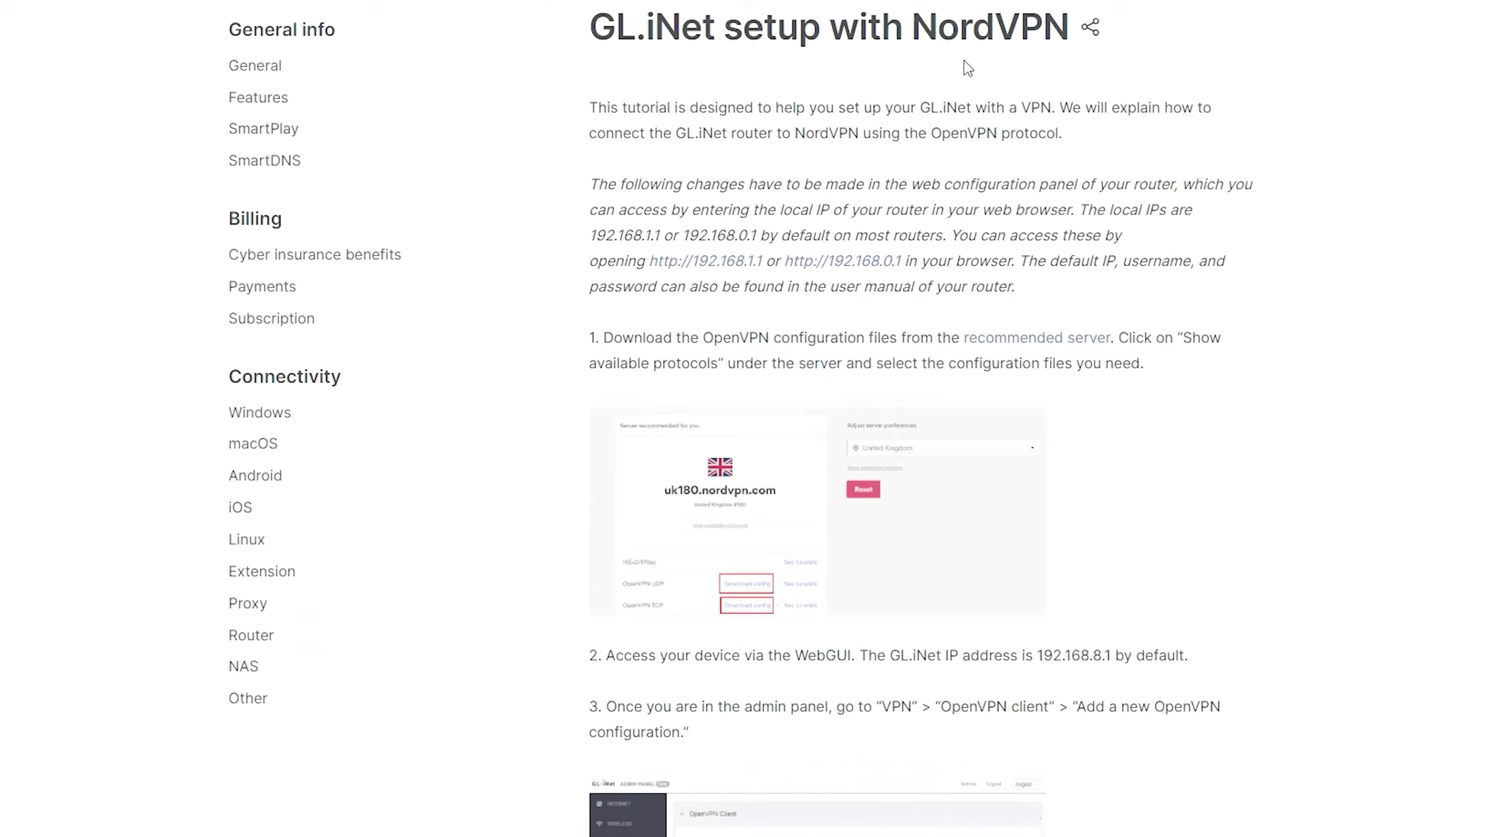
scroll(964, 60, down, 10)
scroll(964, 59, down, 15)
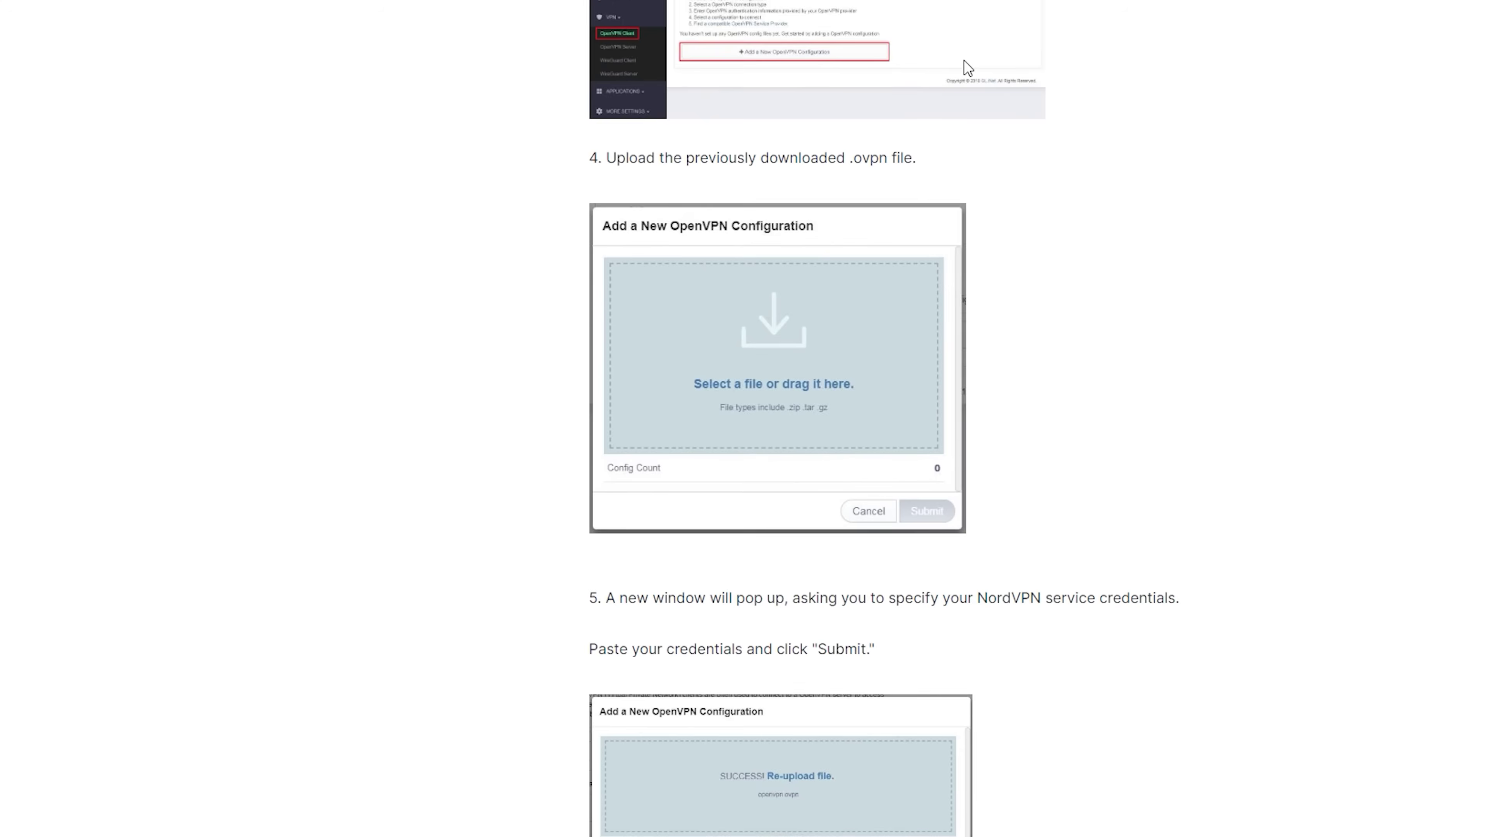
scroll(965, 59, down, 10)
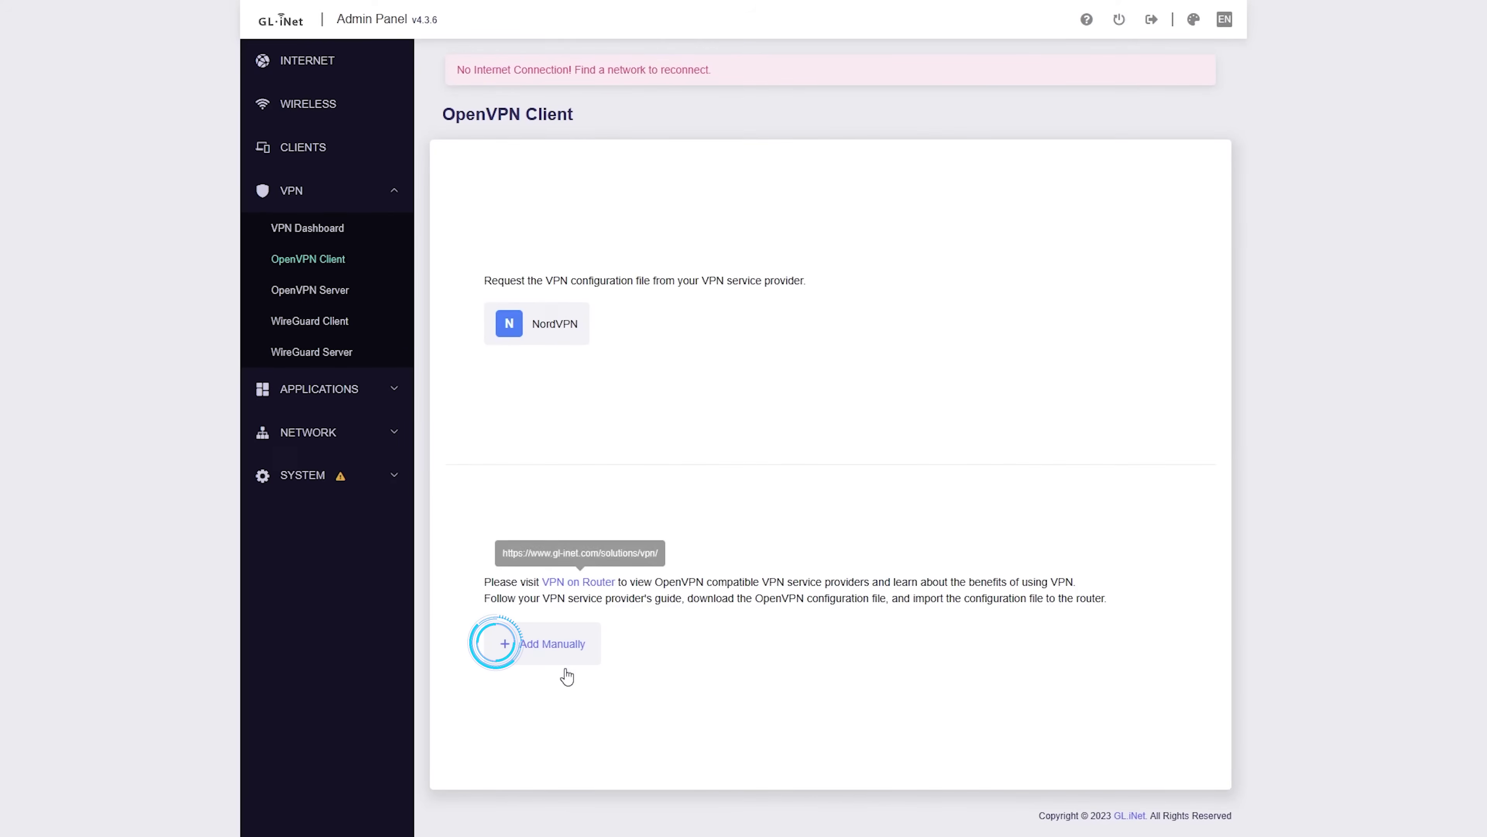
Step: Add a New Provider group on both the OpenVPN Client and WireGuard Client pages
click(559, 669)
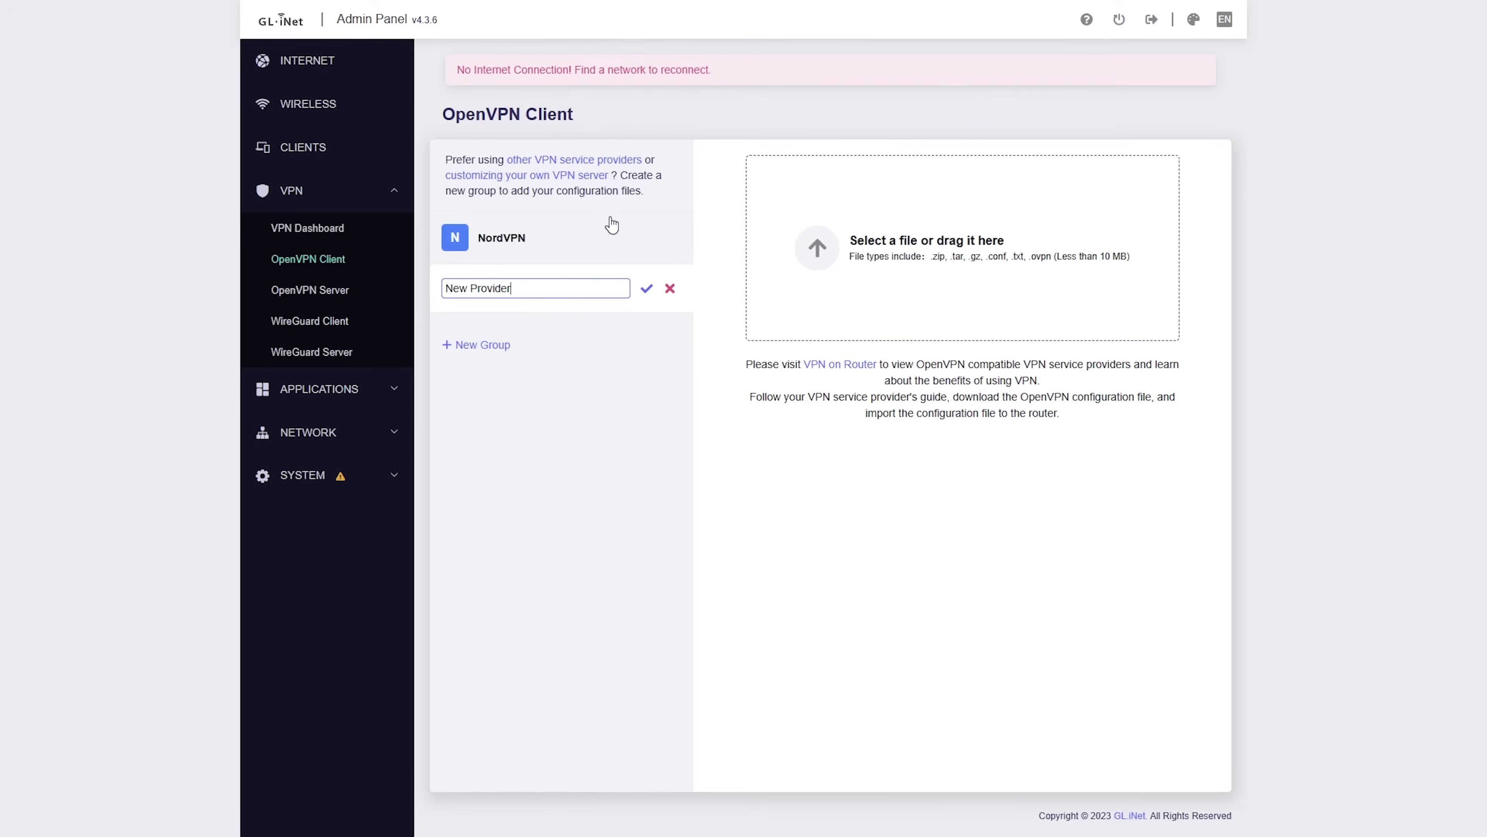
click(328, 329)
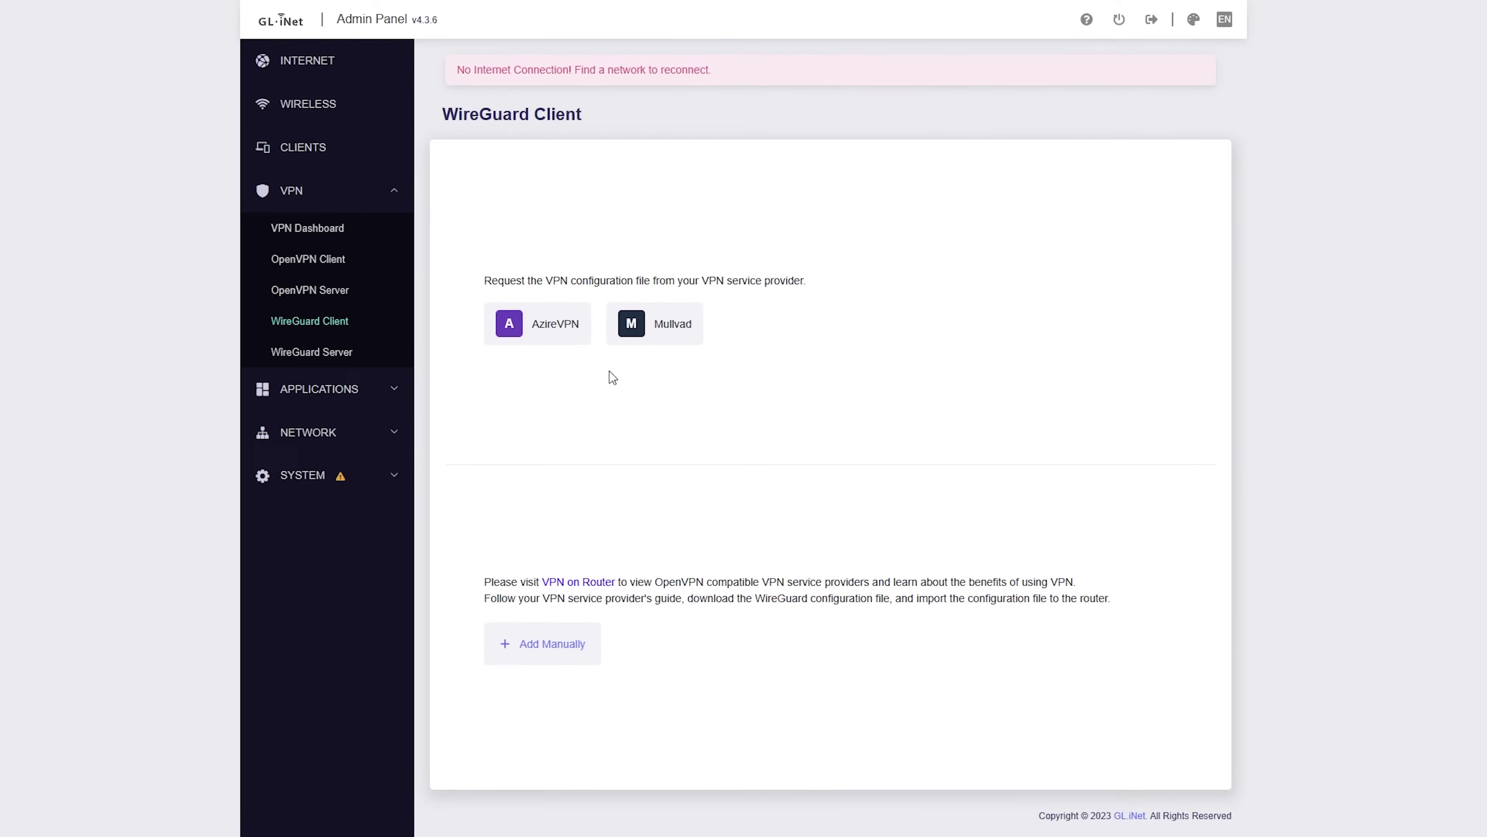
click(543, 650)
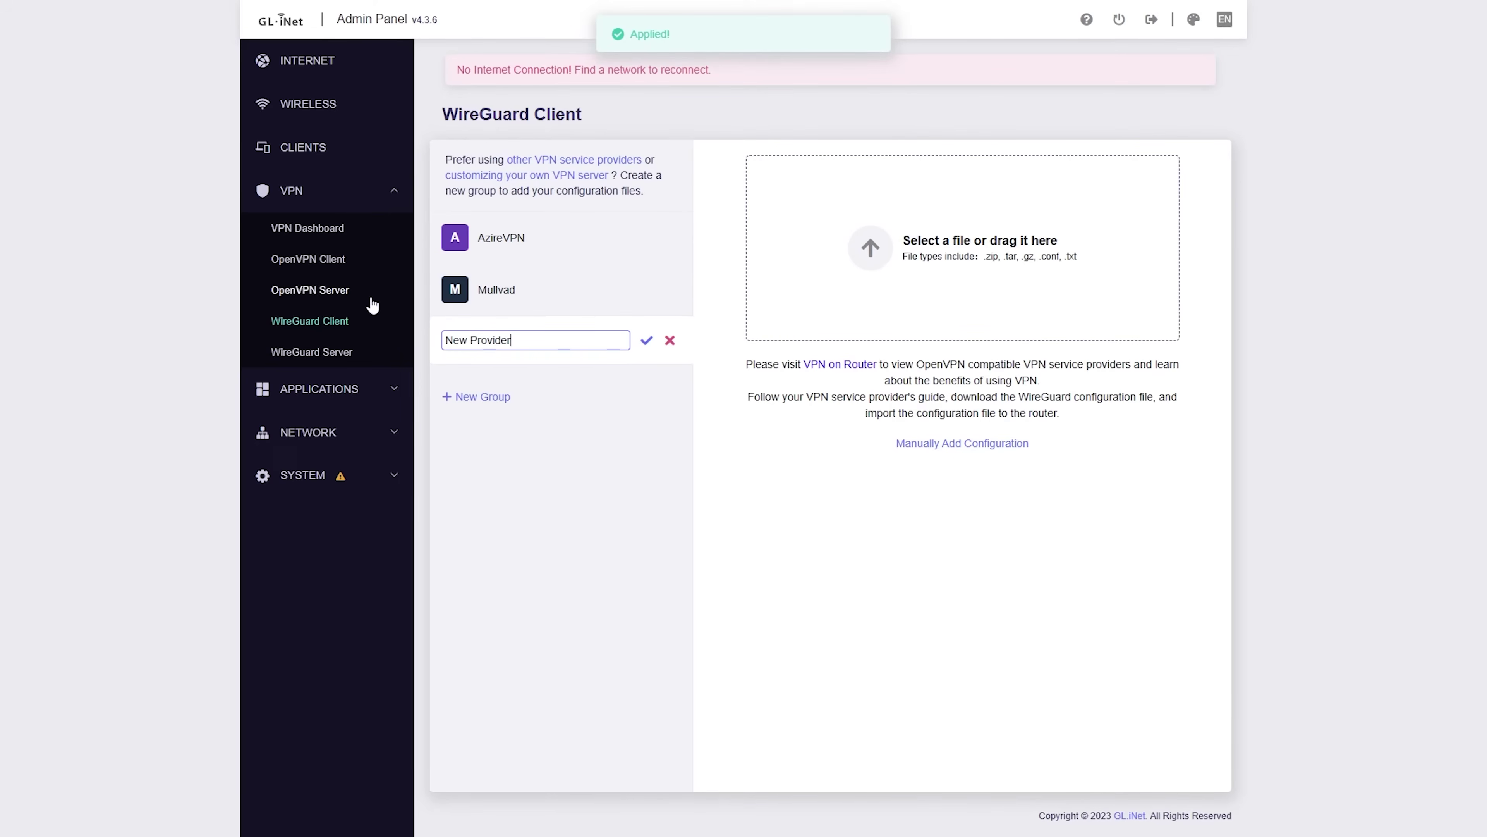
click(343, 206)
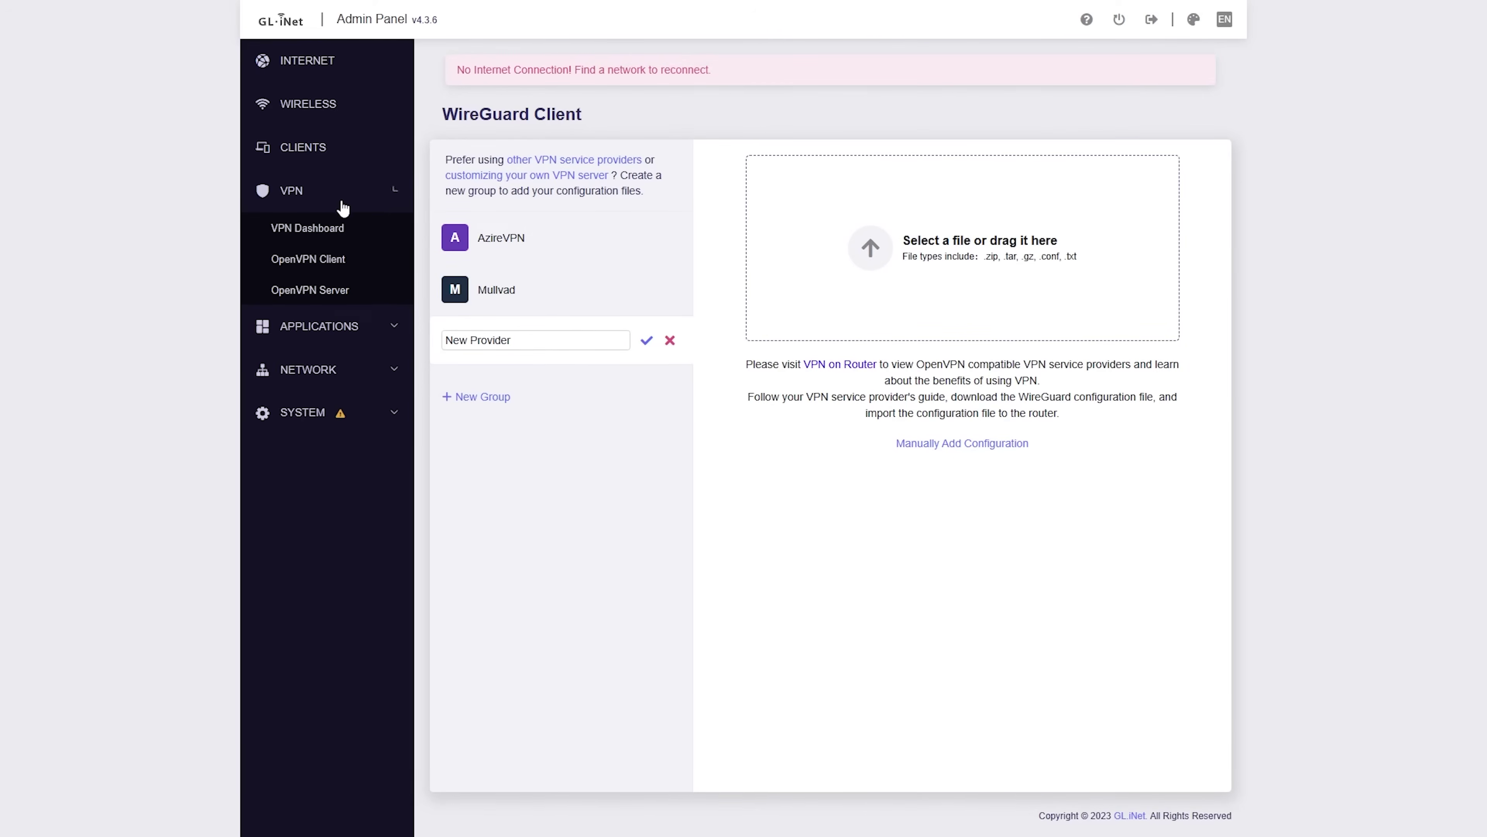
click(339, 238)
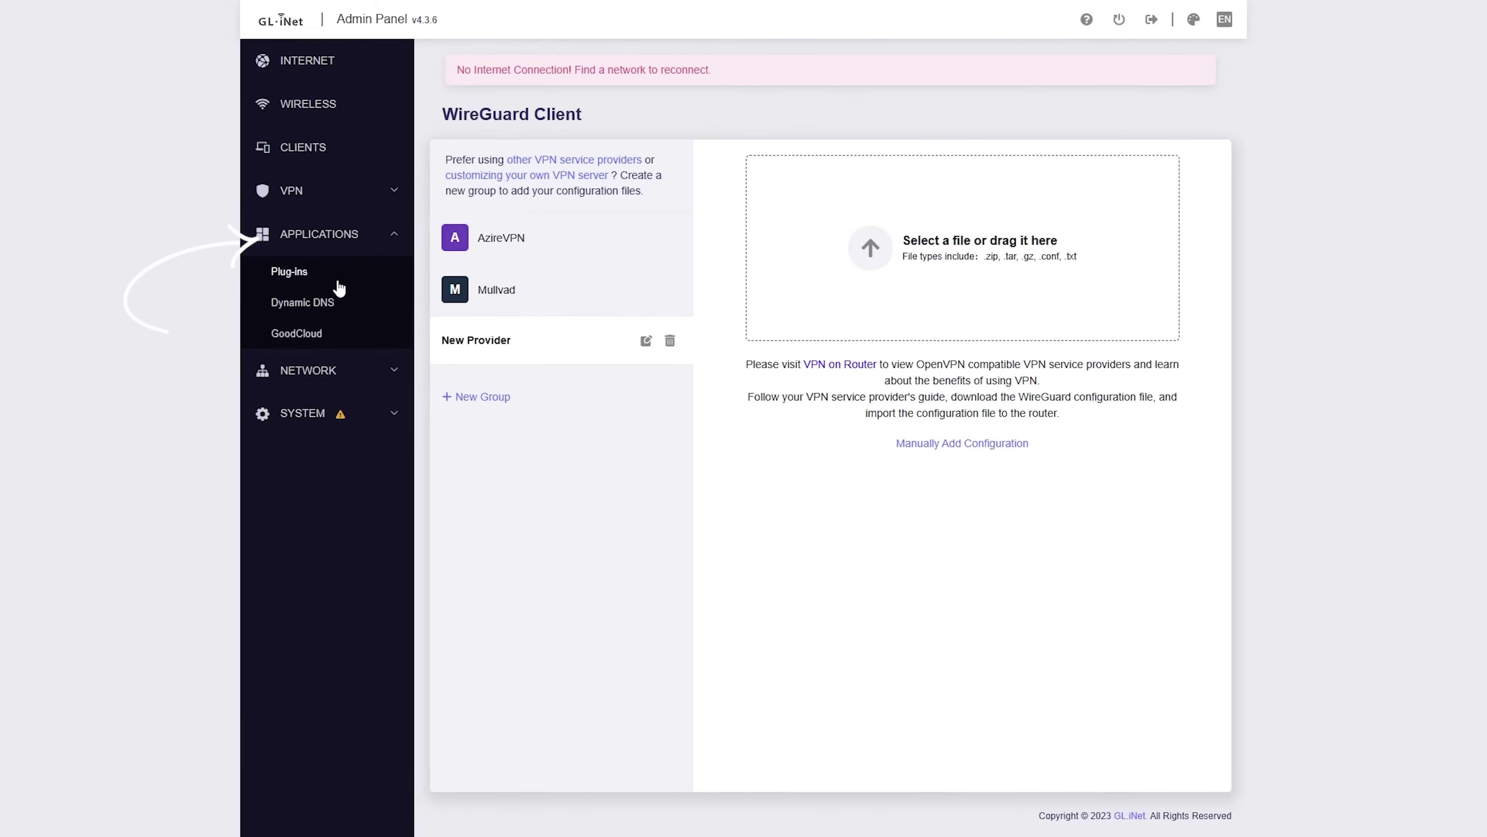
Step: Open Dynamic DNS under Applications, then expand the Network and System sidebar sections
click(334, 303)
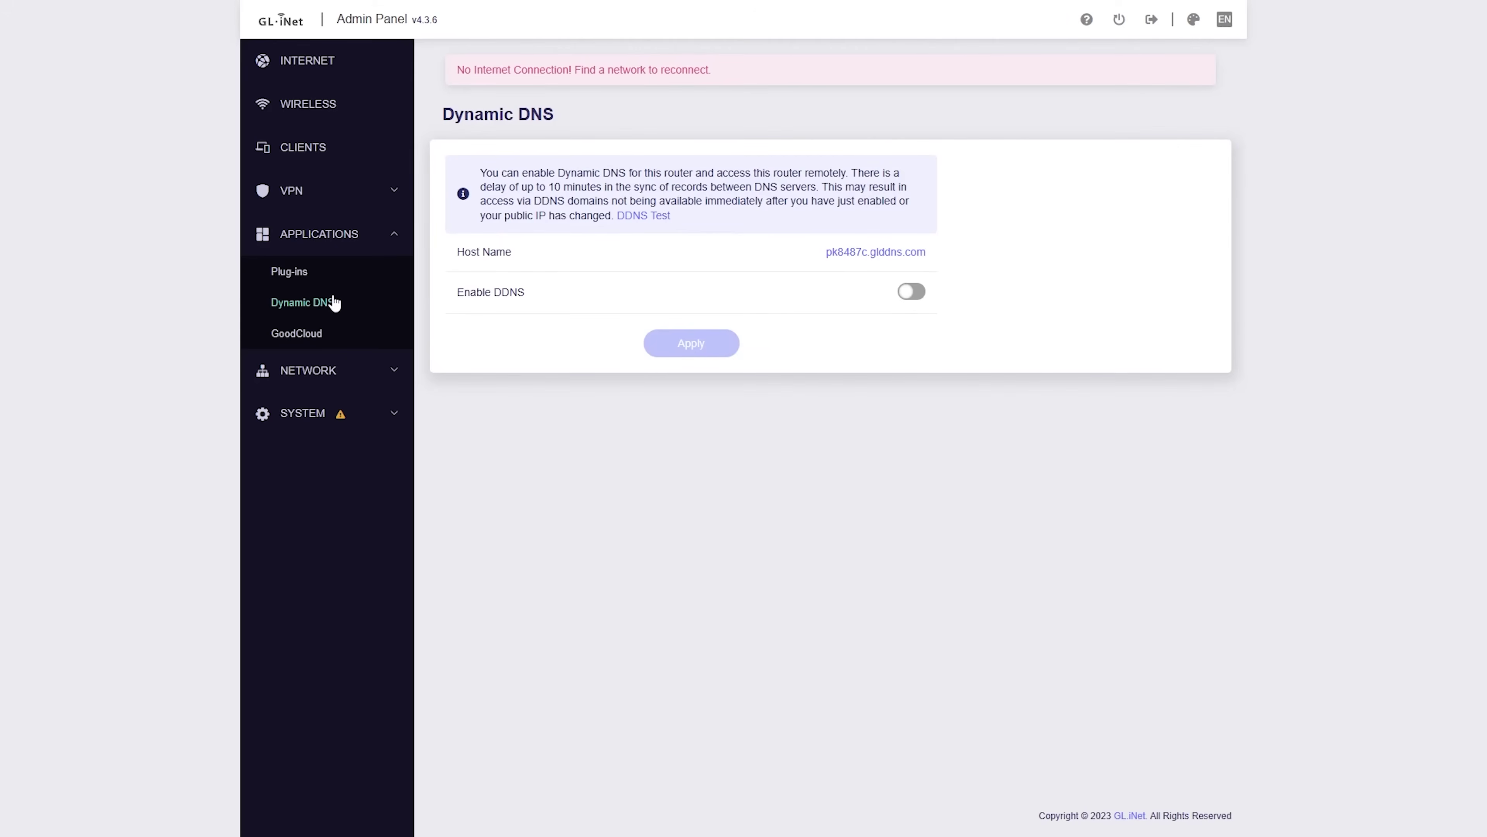
click(311, 249)
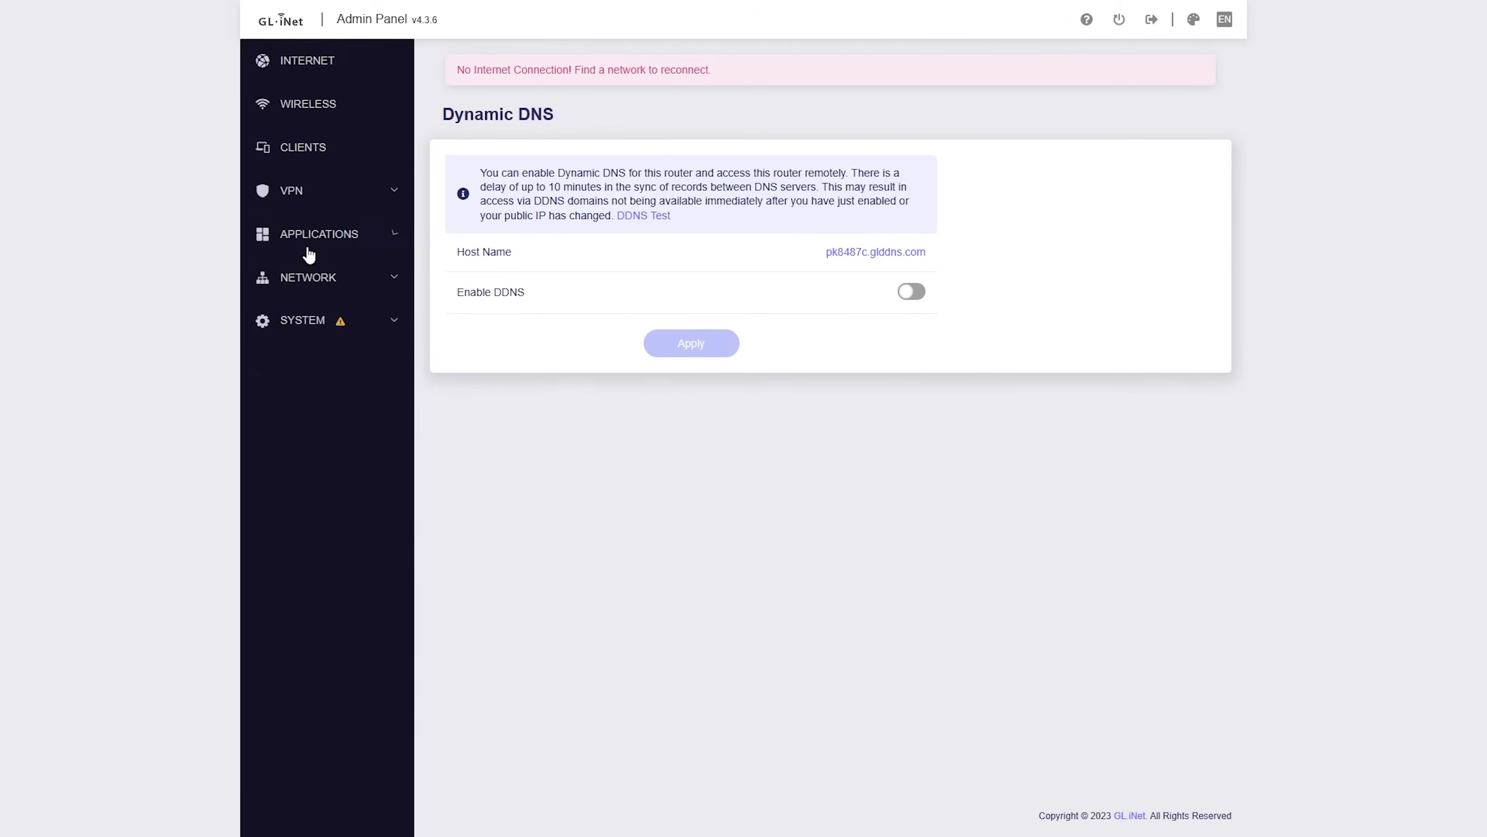
click(314, 280)
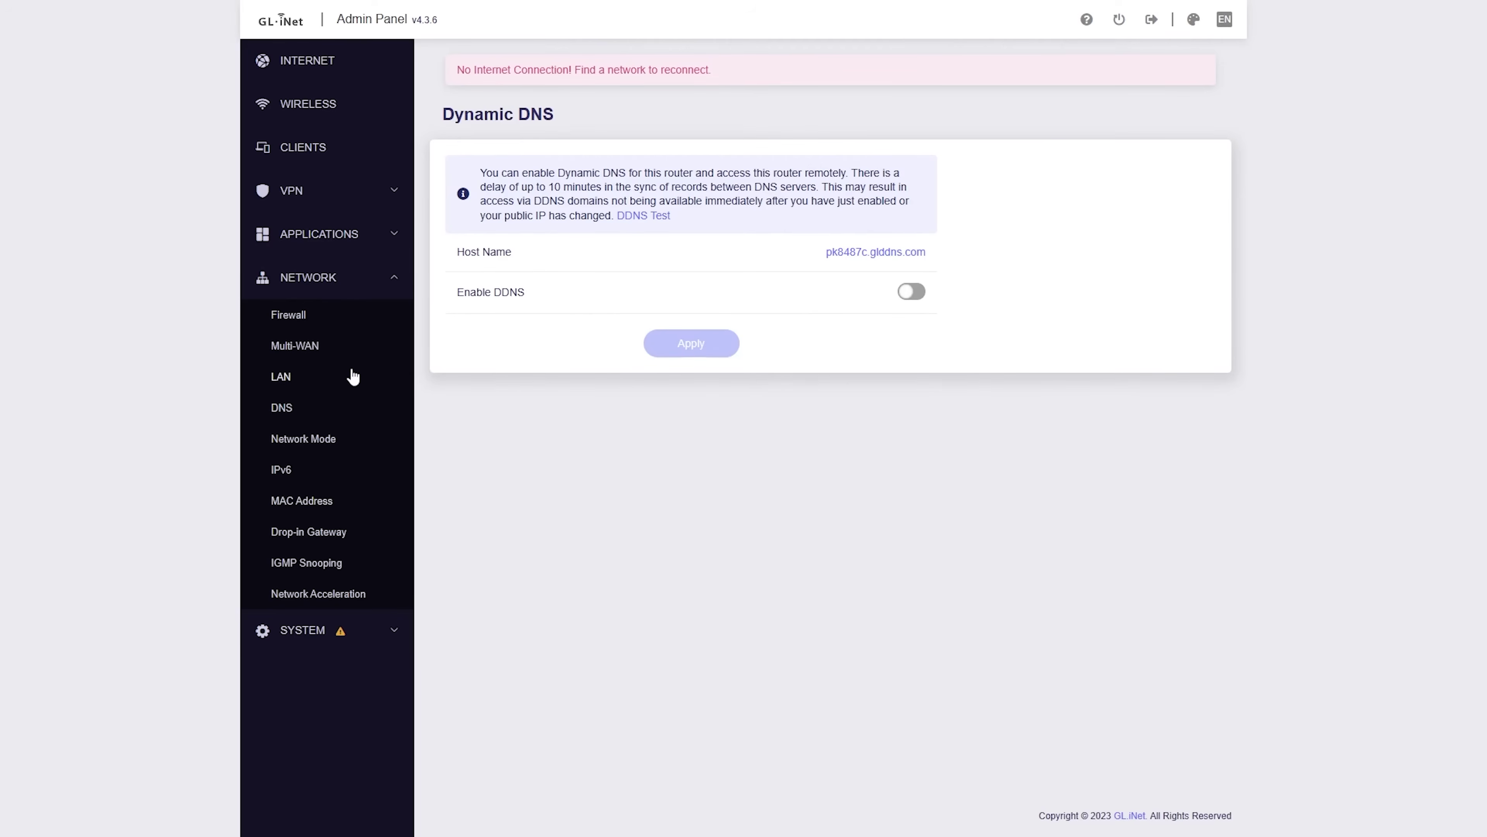
click(343, 288)
click(375, 335)
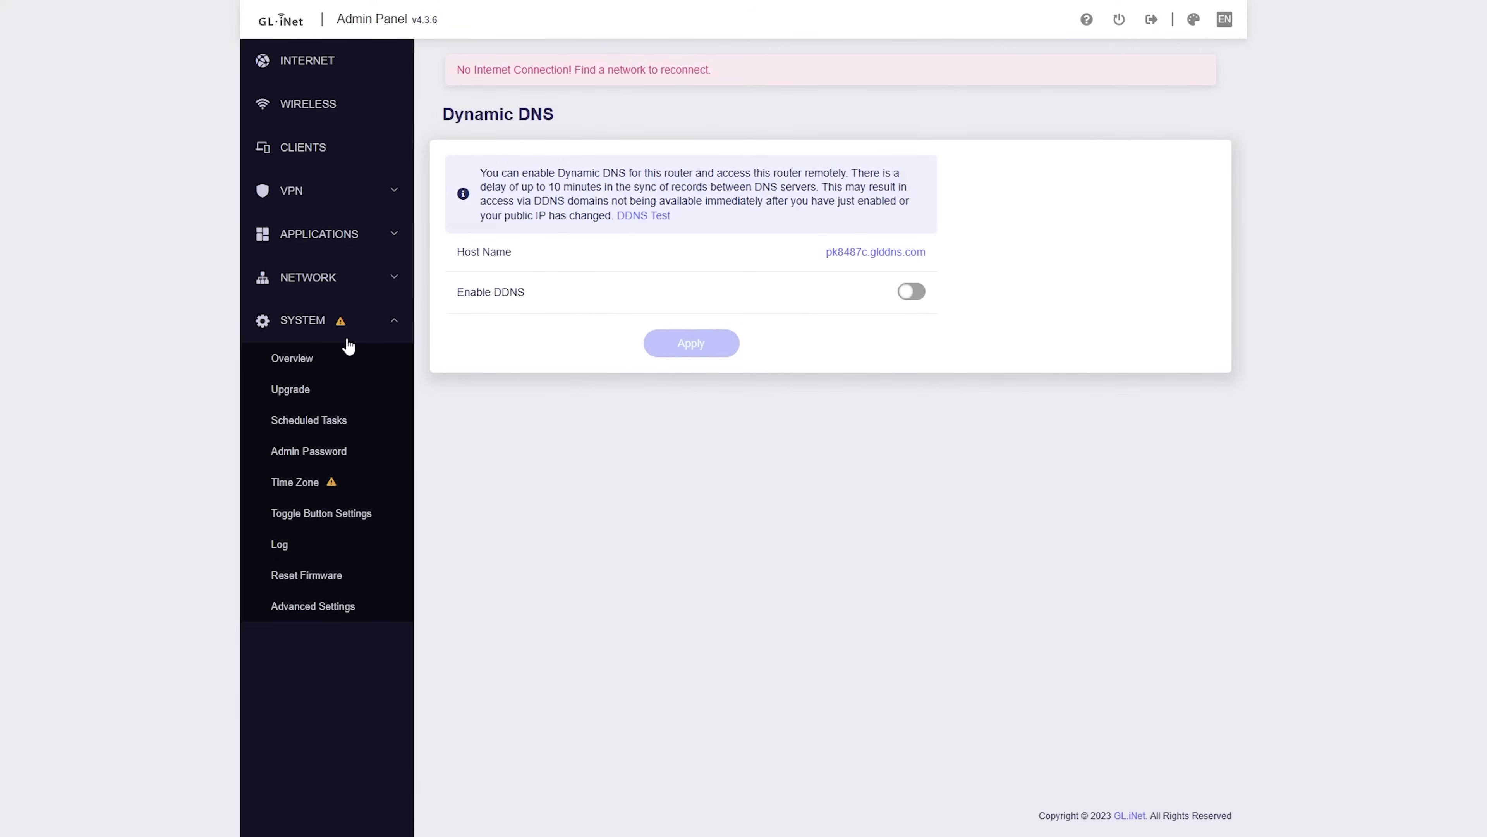
Step: Visit the System Overview, Time Zone and Upgrade pages, confirming firmware 4.3.6 is current
click(334, 371)
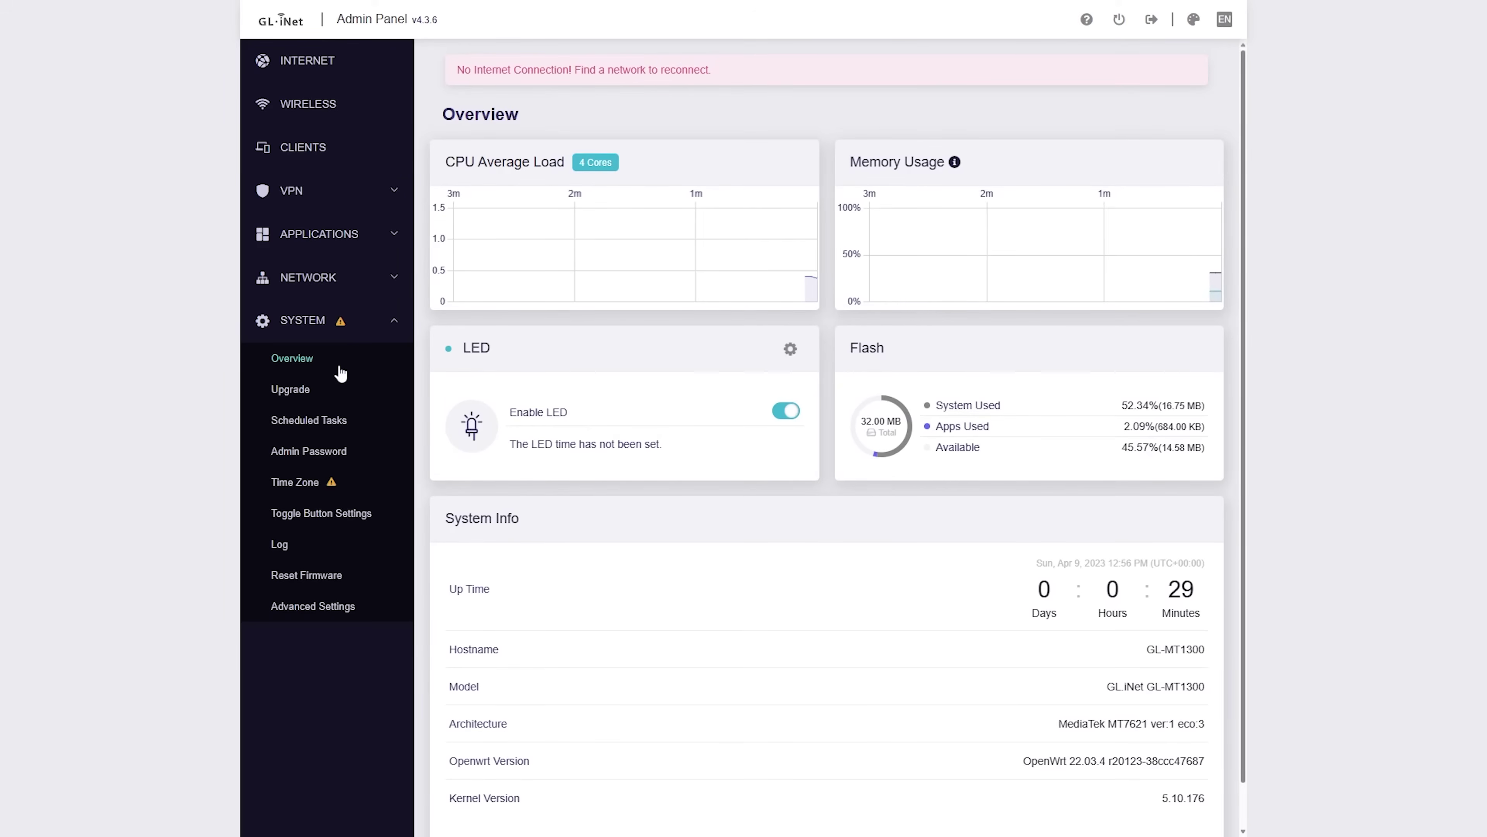
click(366, 476)
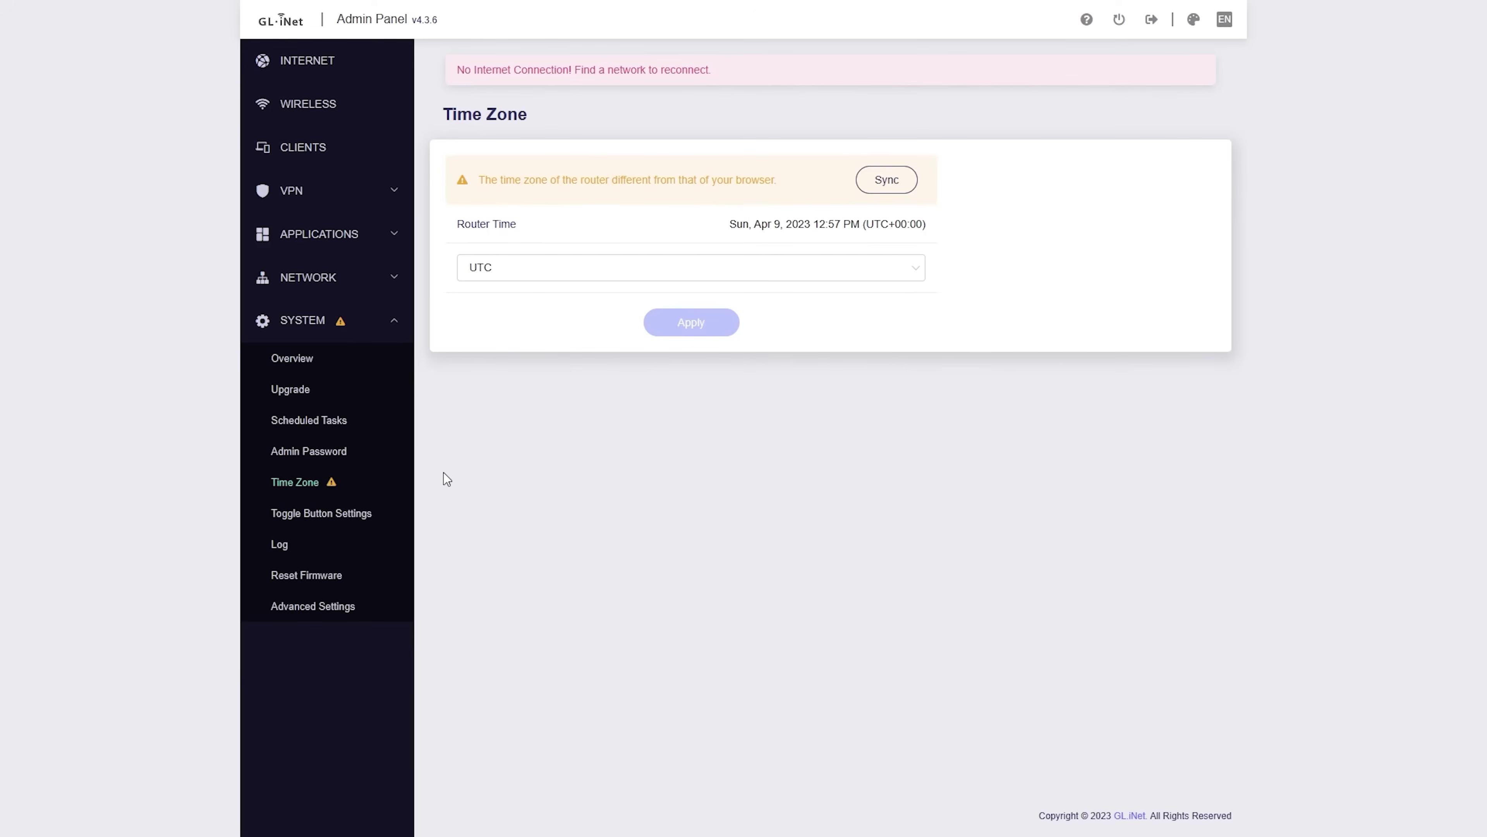
click(341, 391)
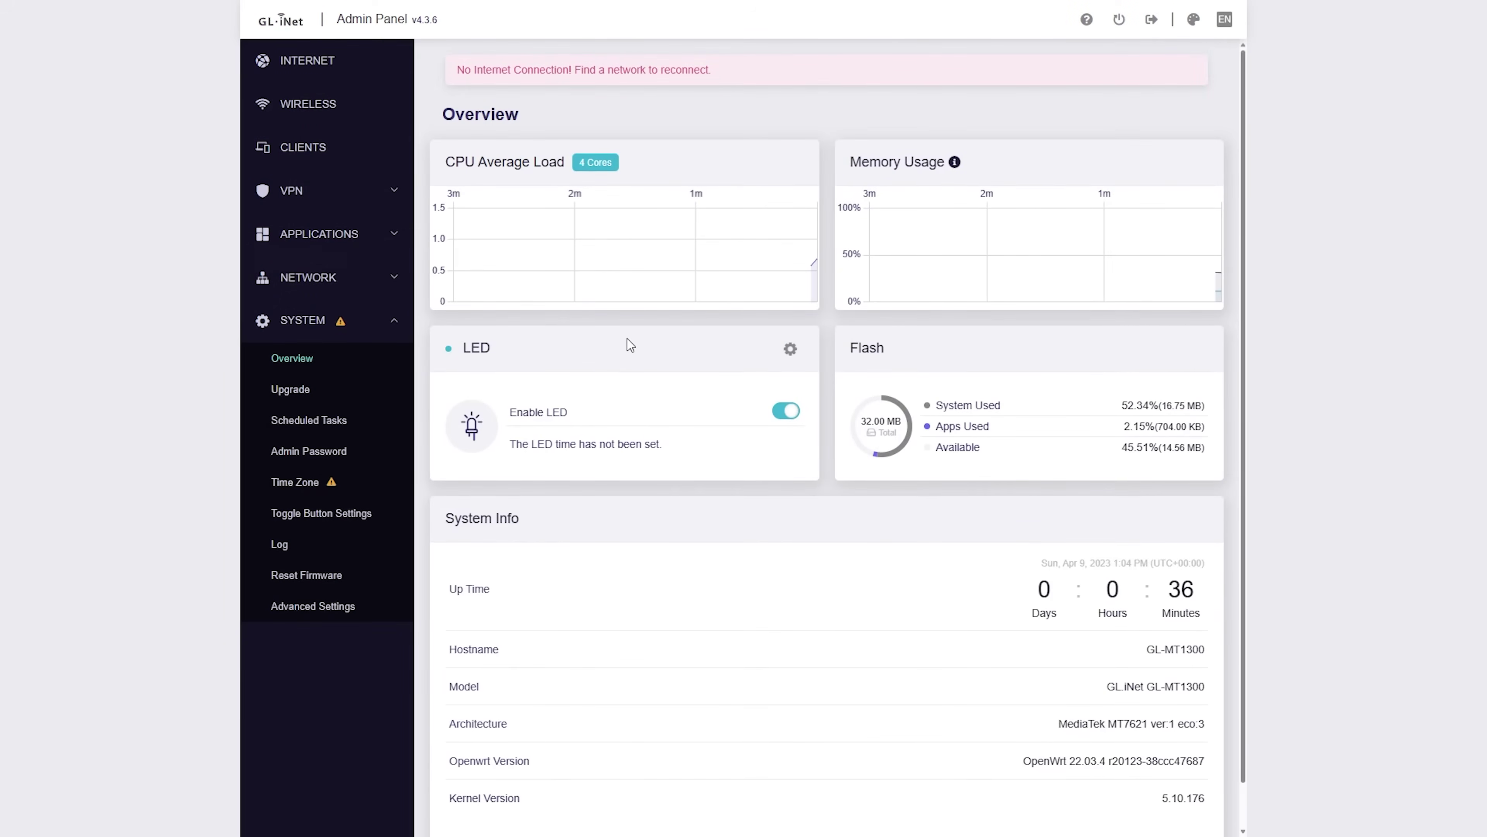
Step: Expand VPN in the sidebar and return to the OpenVPN Client page
click(356, 186)
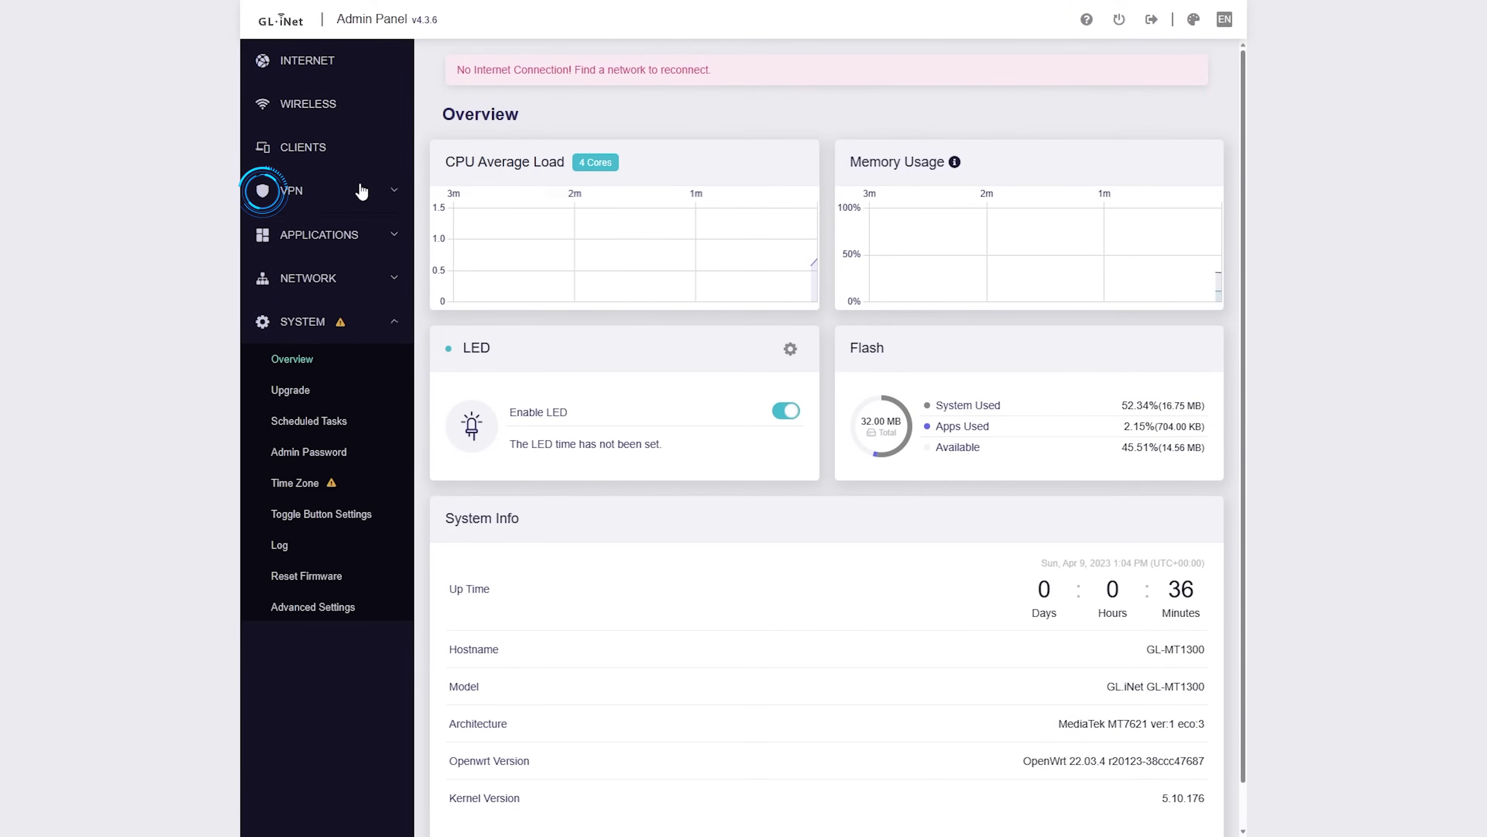
click(340, 259)
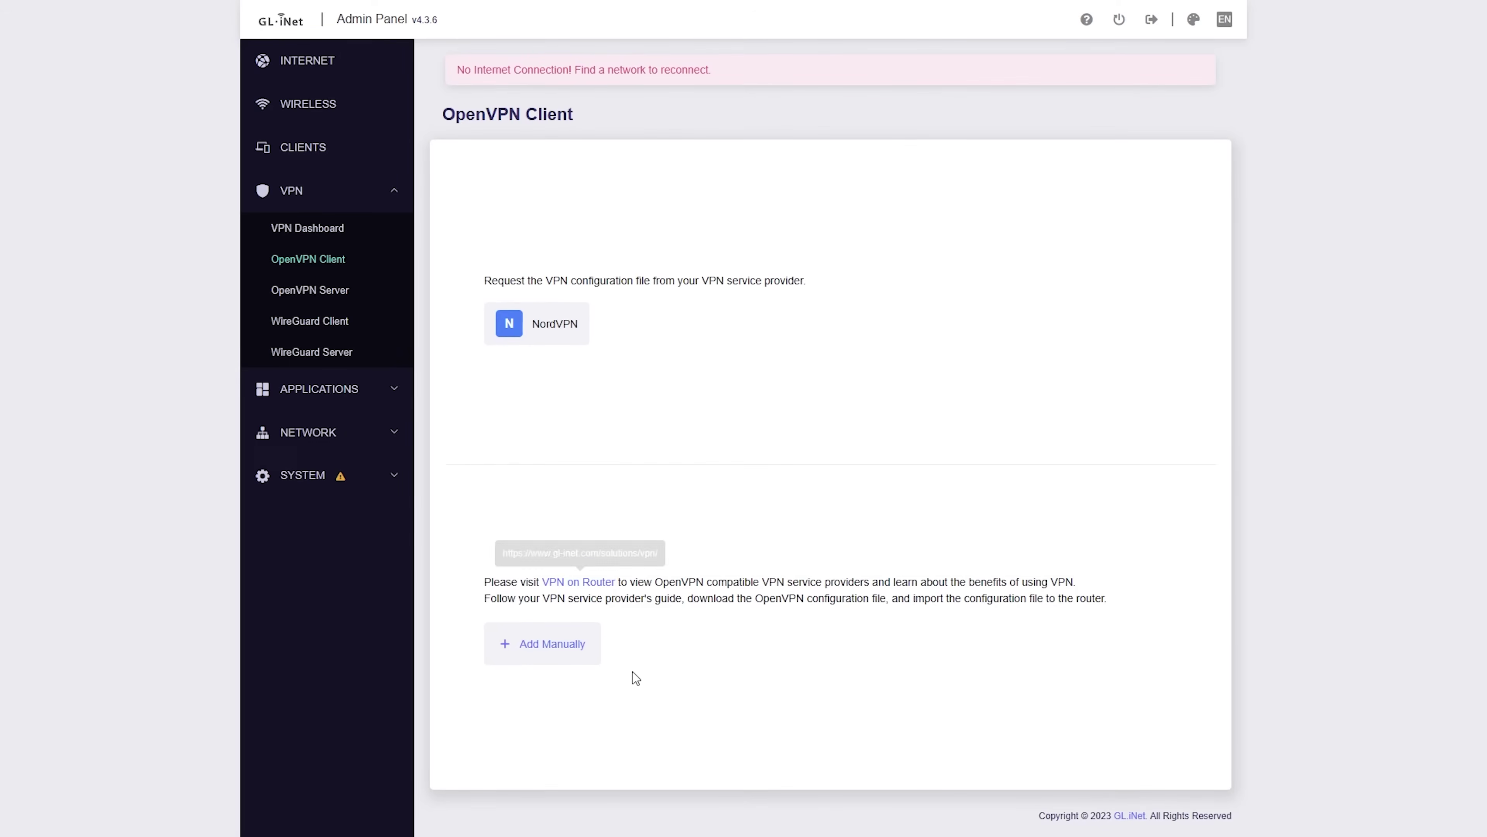
Step: Add a new OpenVPN provider group, typing 'Superfile' as its name
click(561, 644)
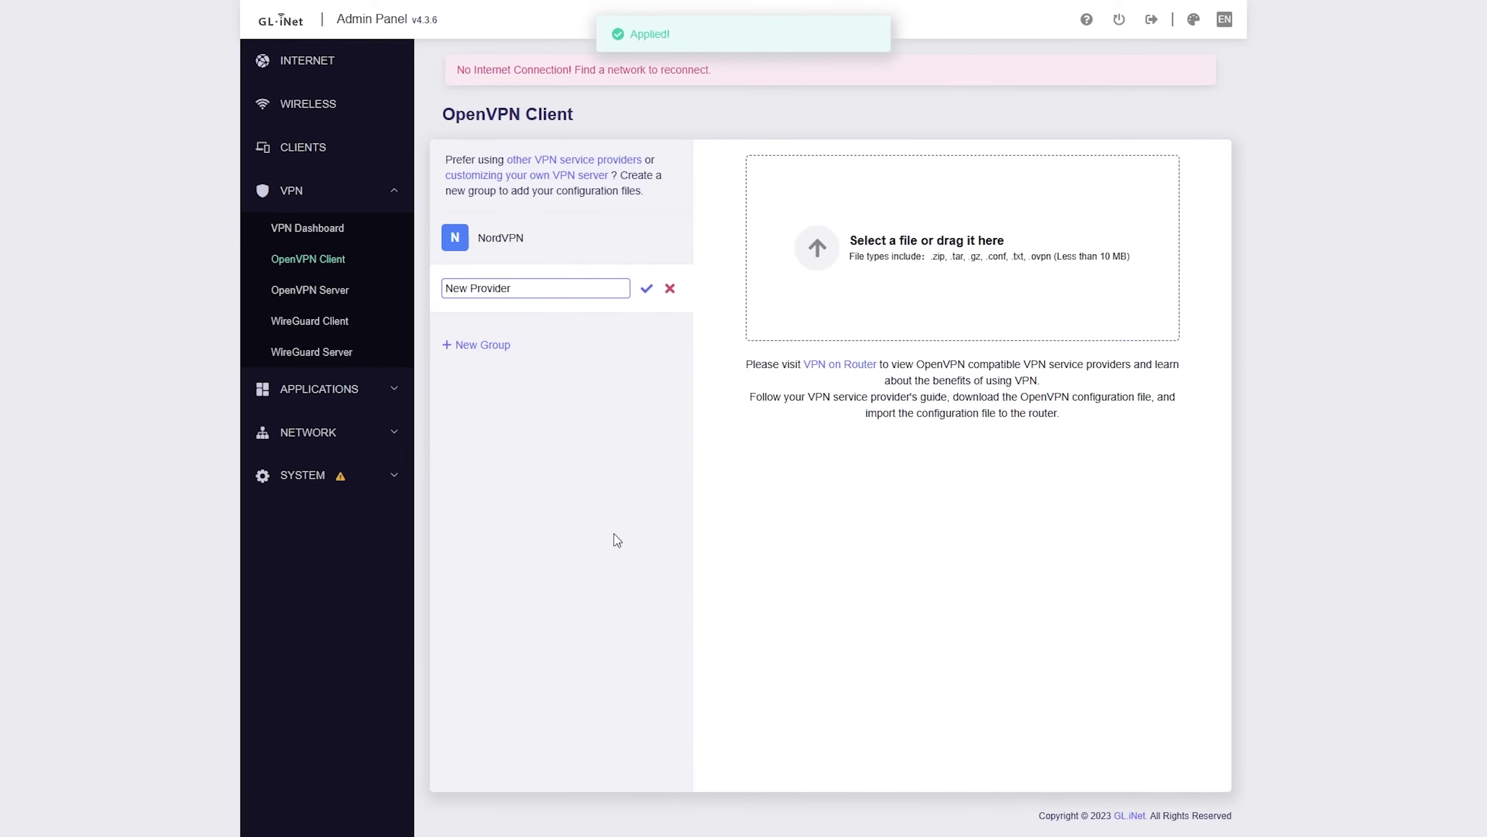
key(ctrl+a)
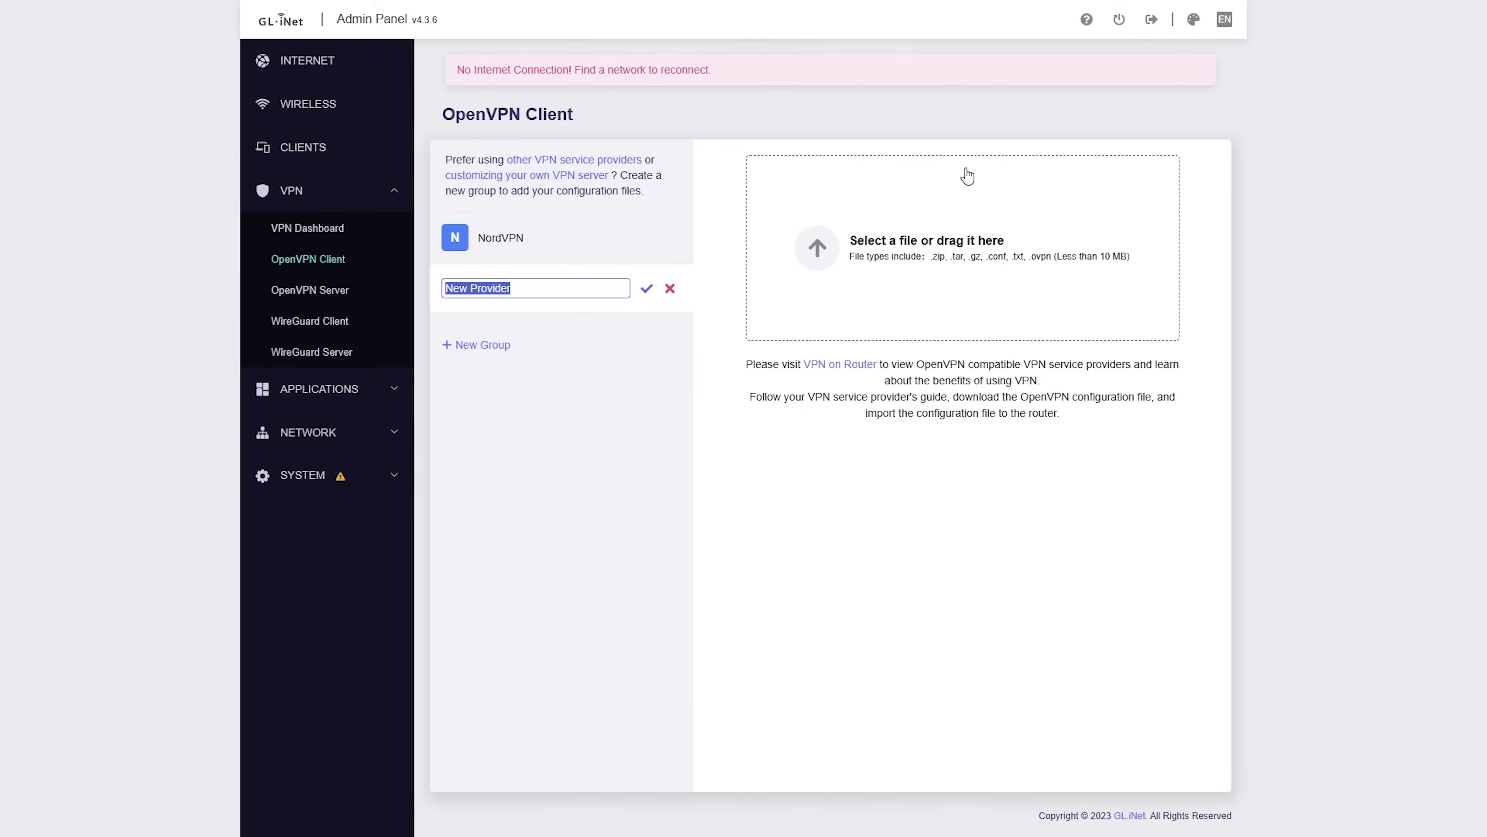
text(Superfile)
key(Escape)
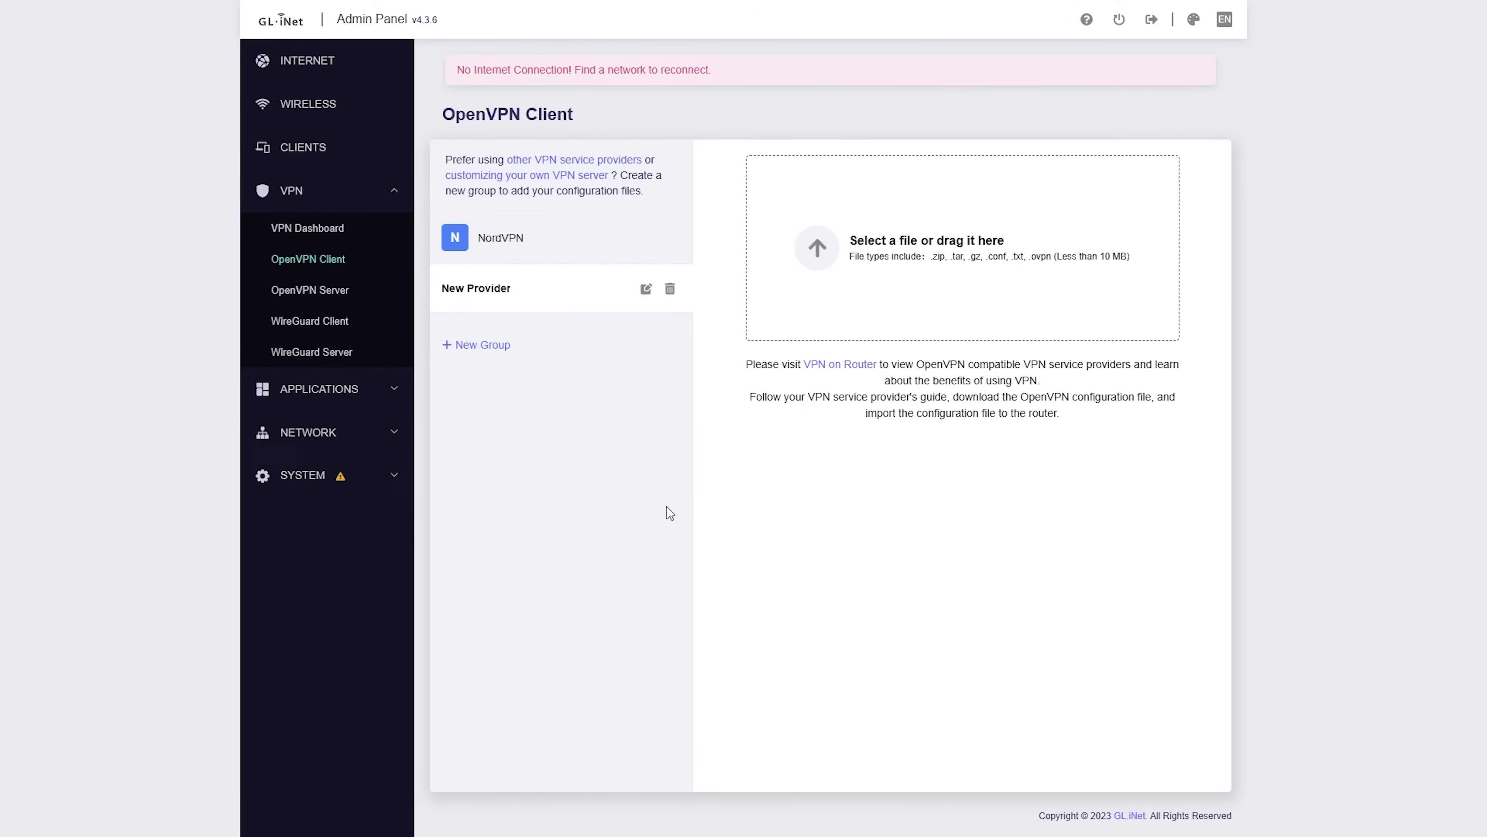
Step: Upload OpenVPN1.ovpn into the group and apply it with the VPN account username
drag(667, 515, 1035, 292)
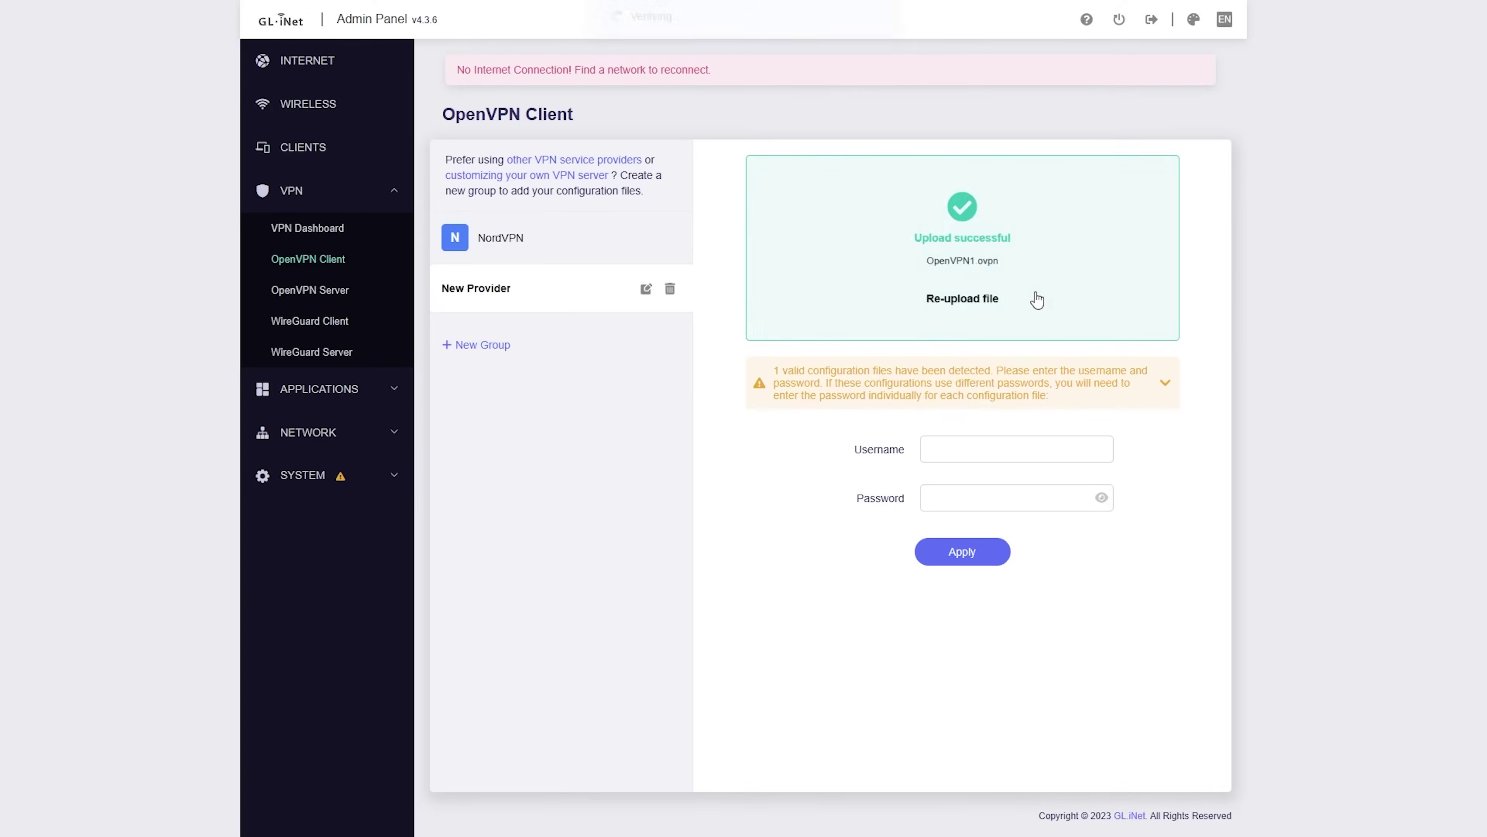
click(1030, 447)
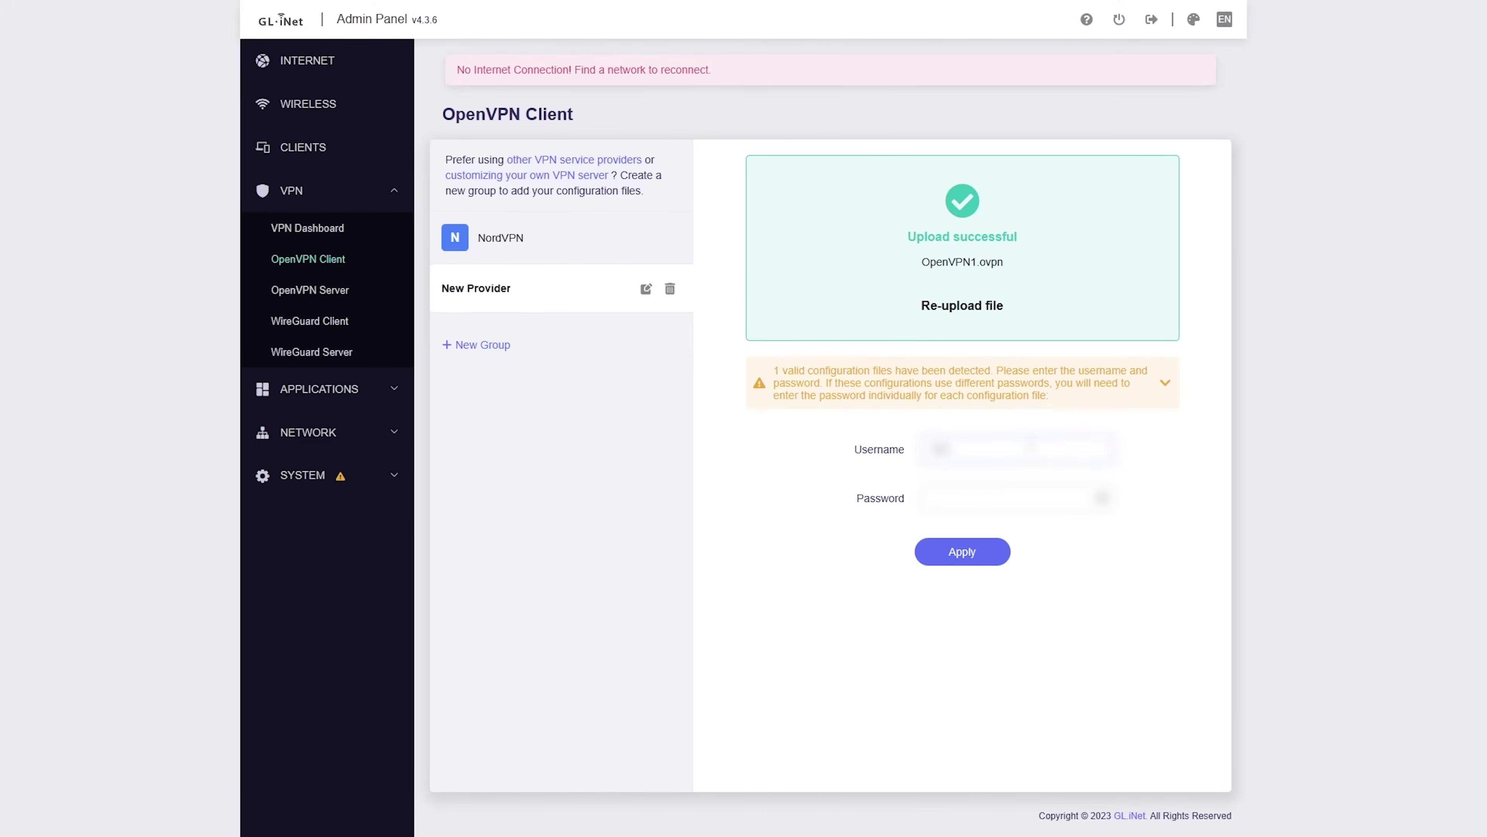
text(abc)
click(951, 552)
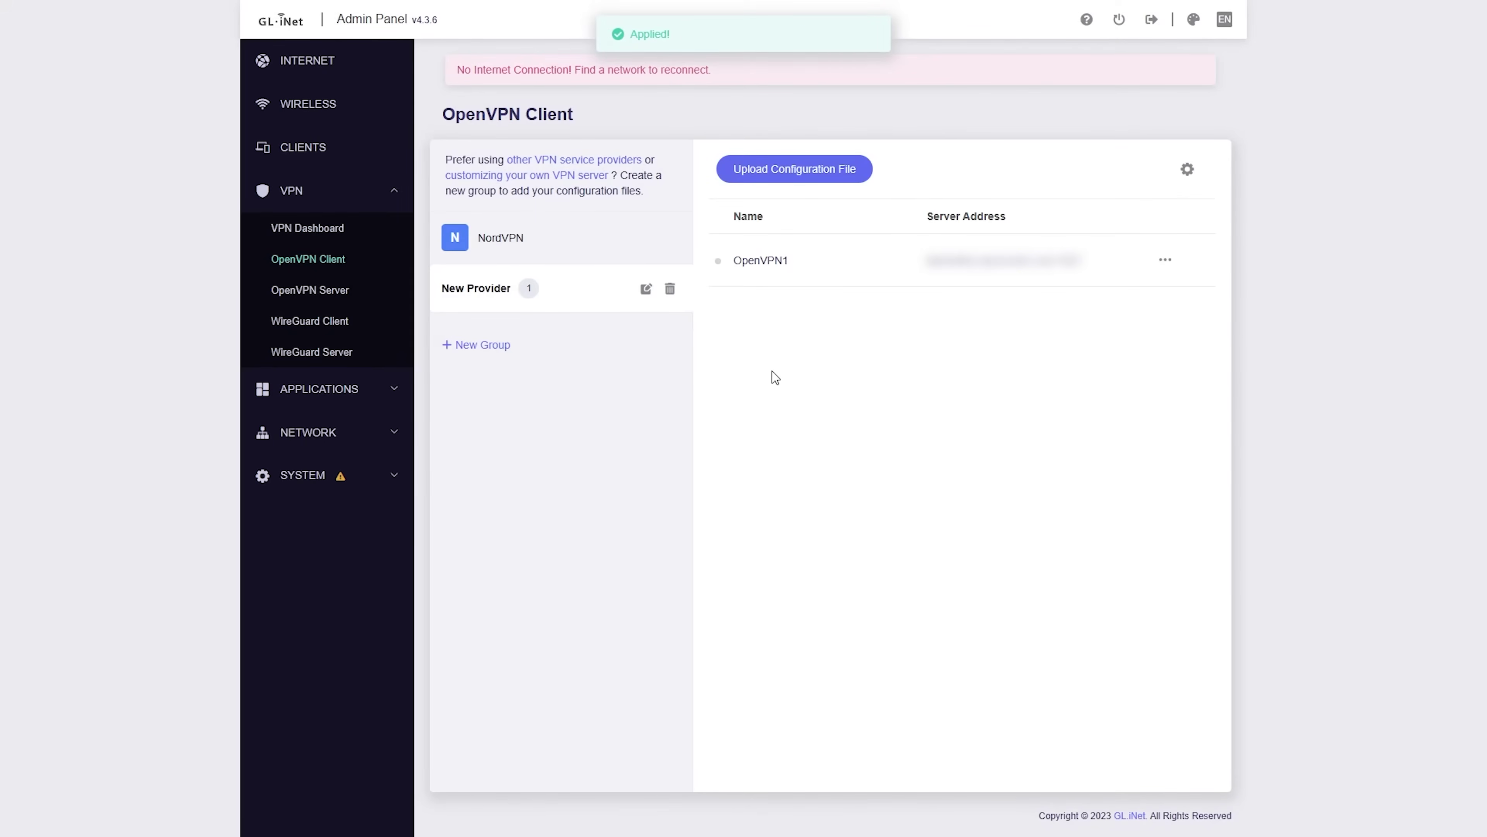
Step: Create a New Provider WireGuard group, then upload and apply WG1.conf to it
click(312, 322)
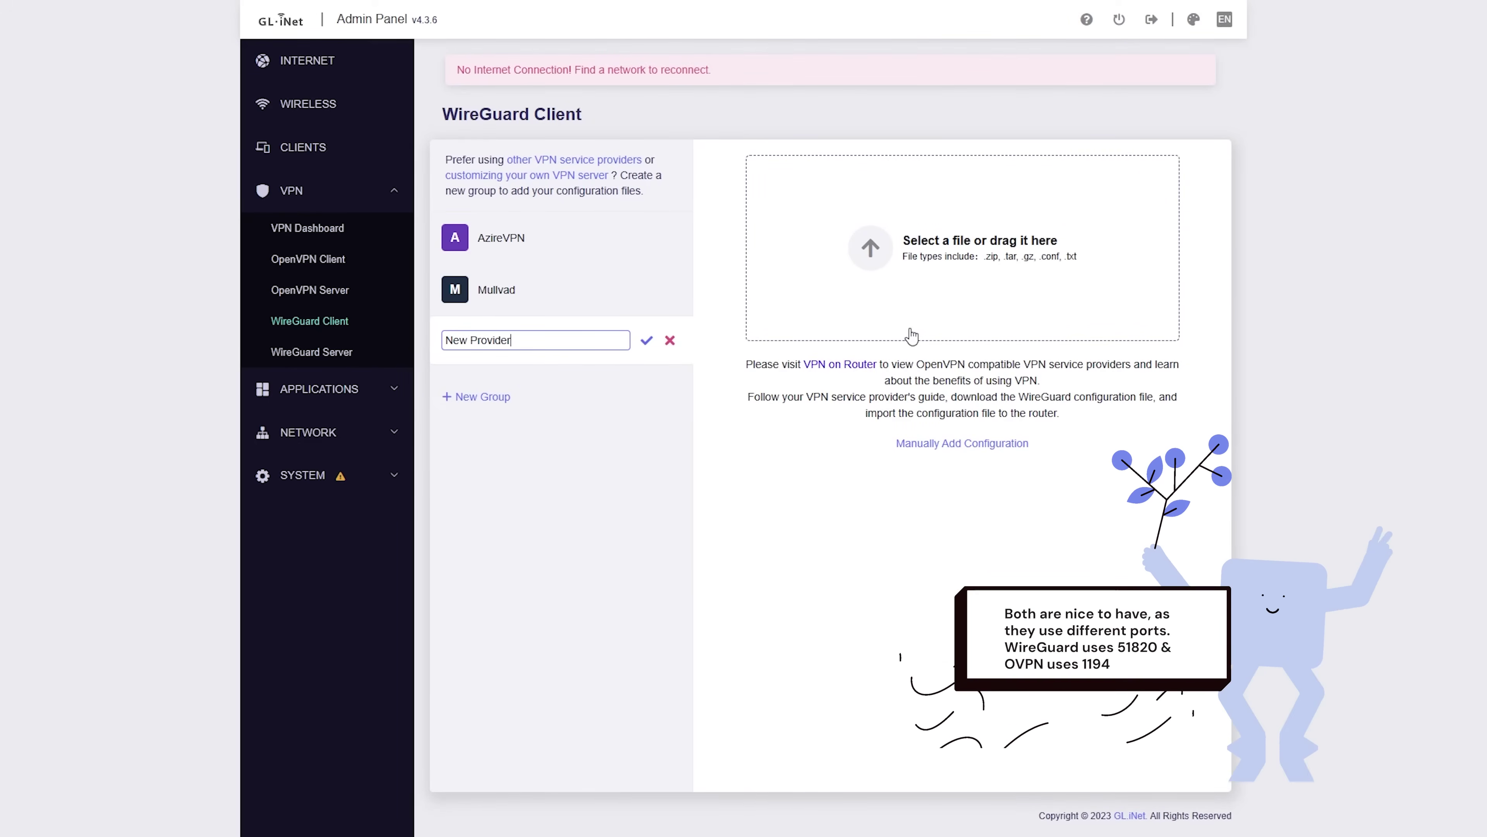
key(Return)
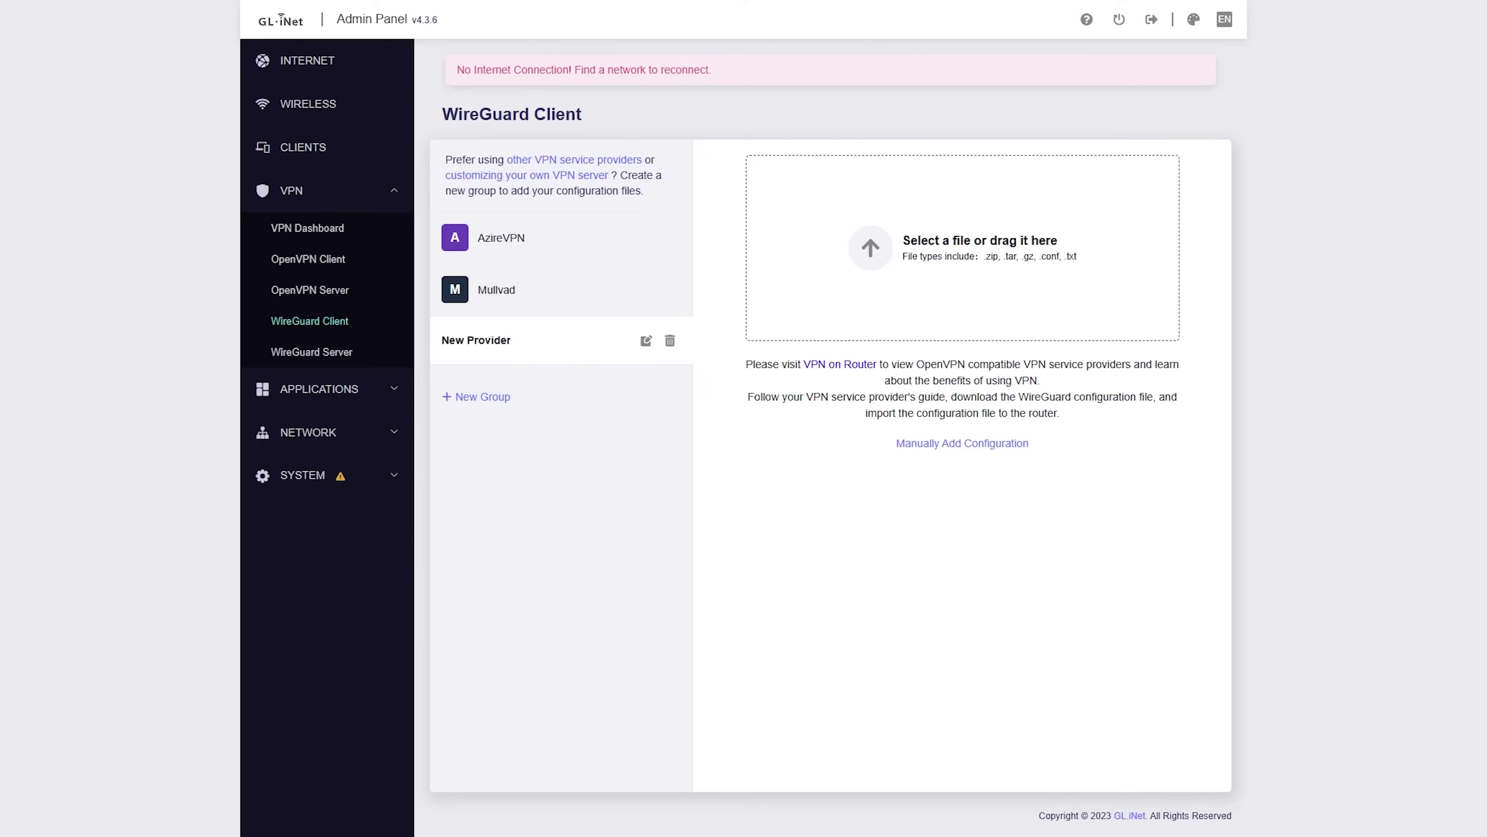
drag(187, 417, 1003, 292)
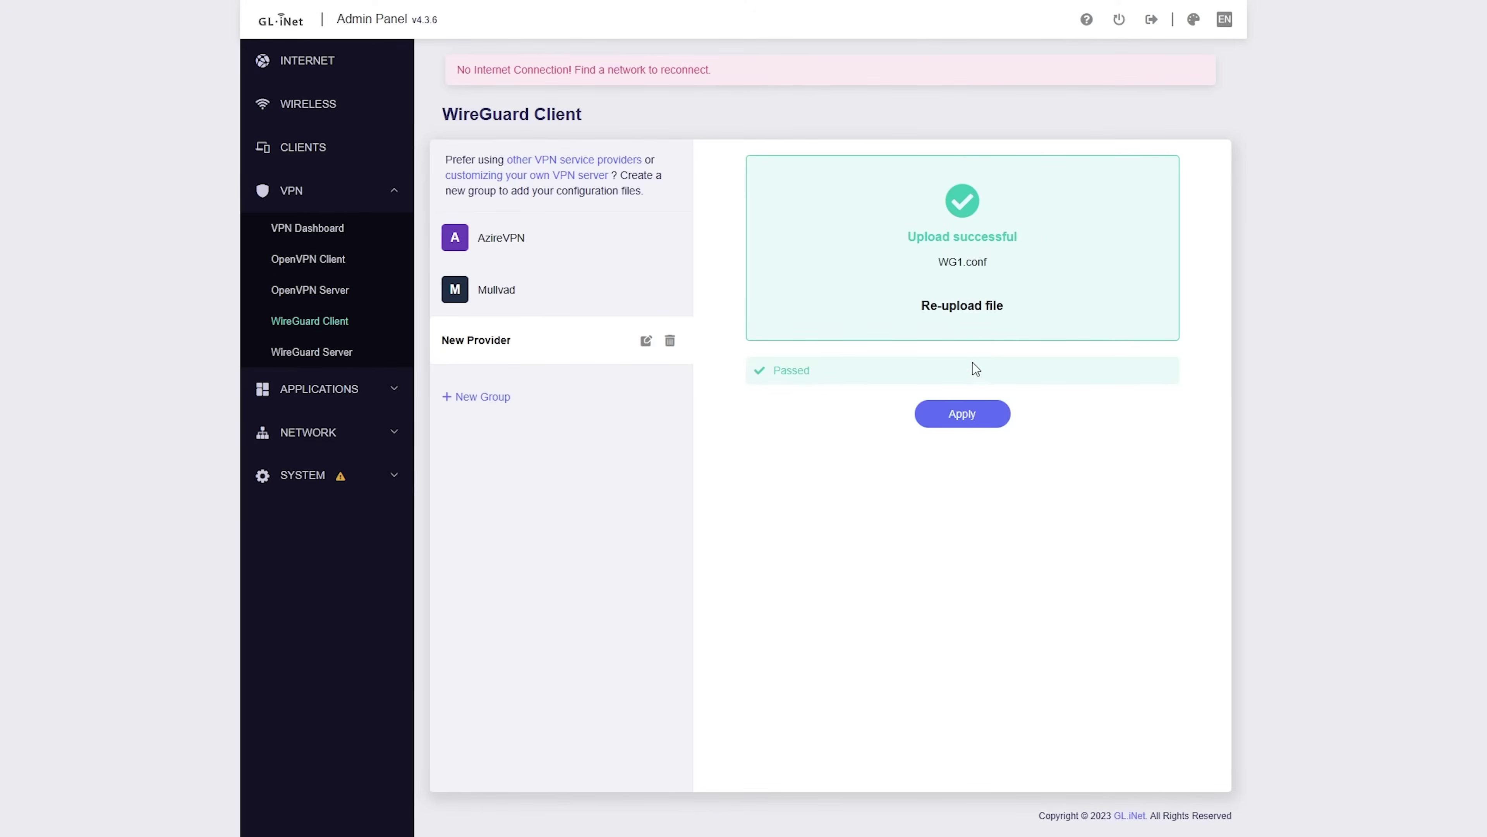
click(971, 412)
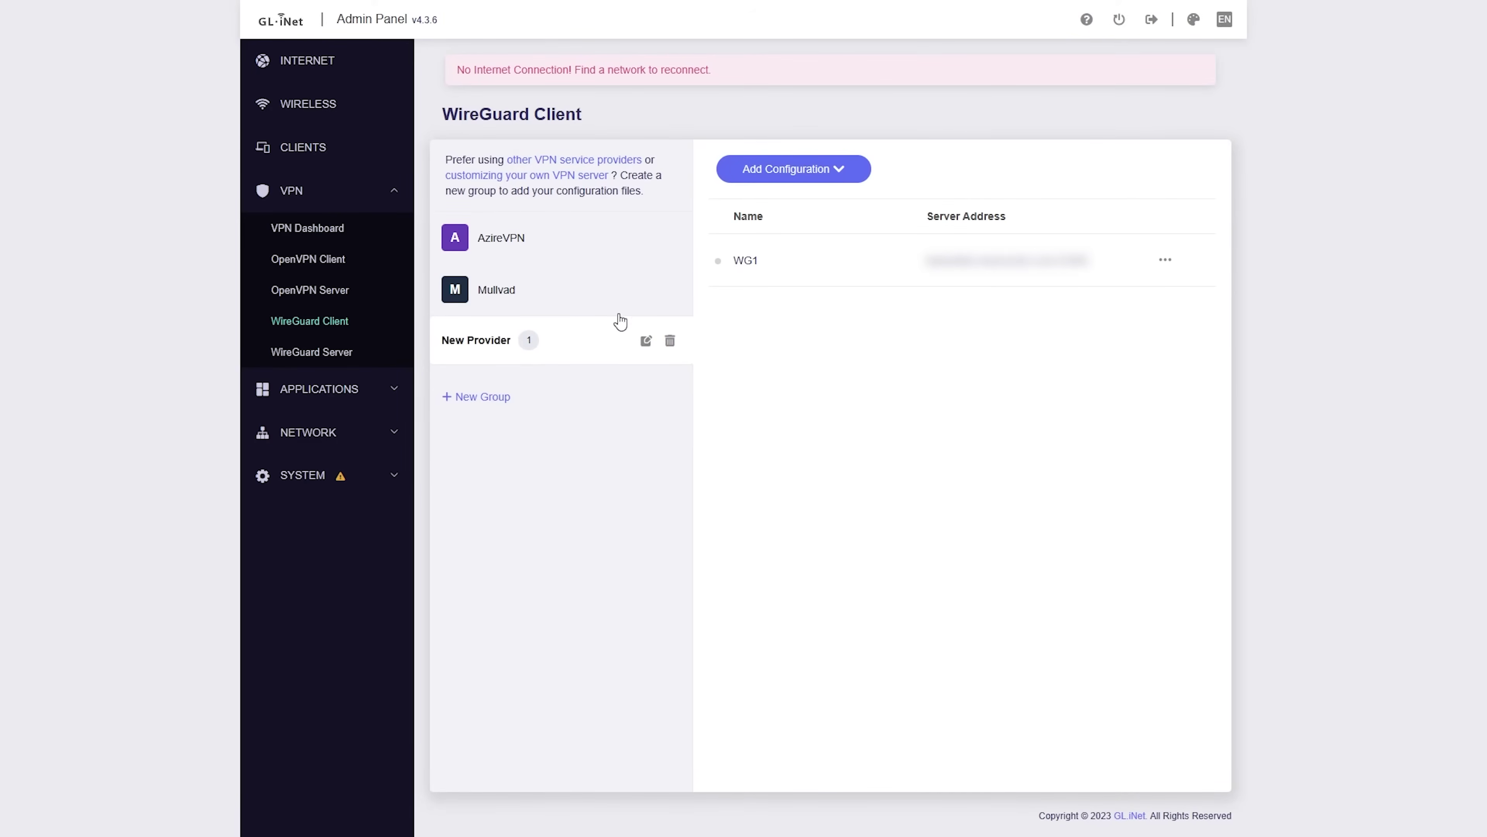
Step: Check that OpenVPN1 and WG1 appear on the VPN Dashboard, then go to the Wireless page
click(332, 228)
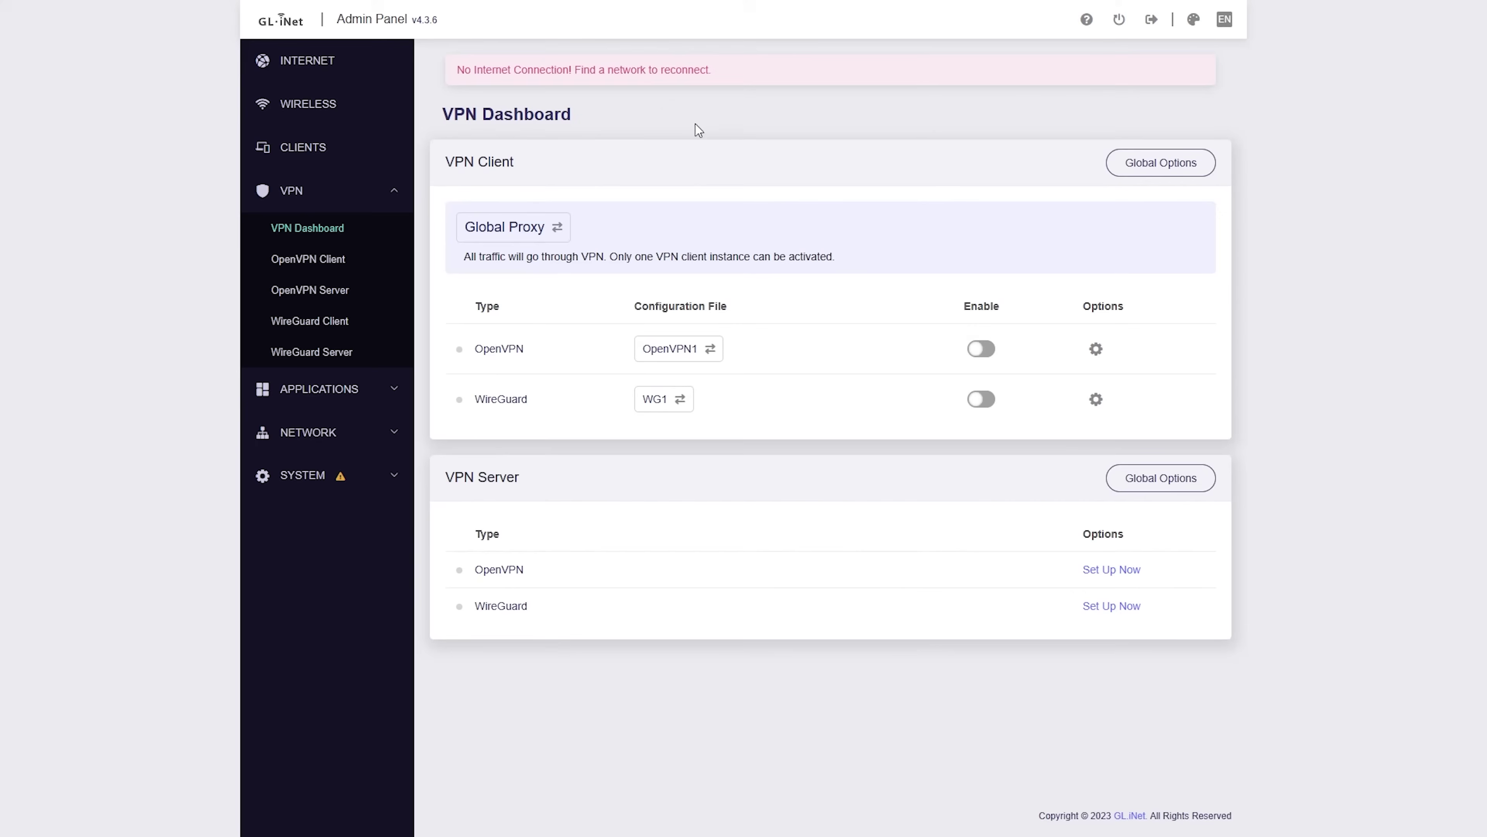
click(321, 105)
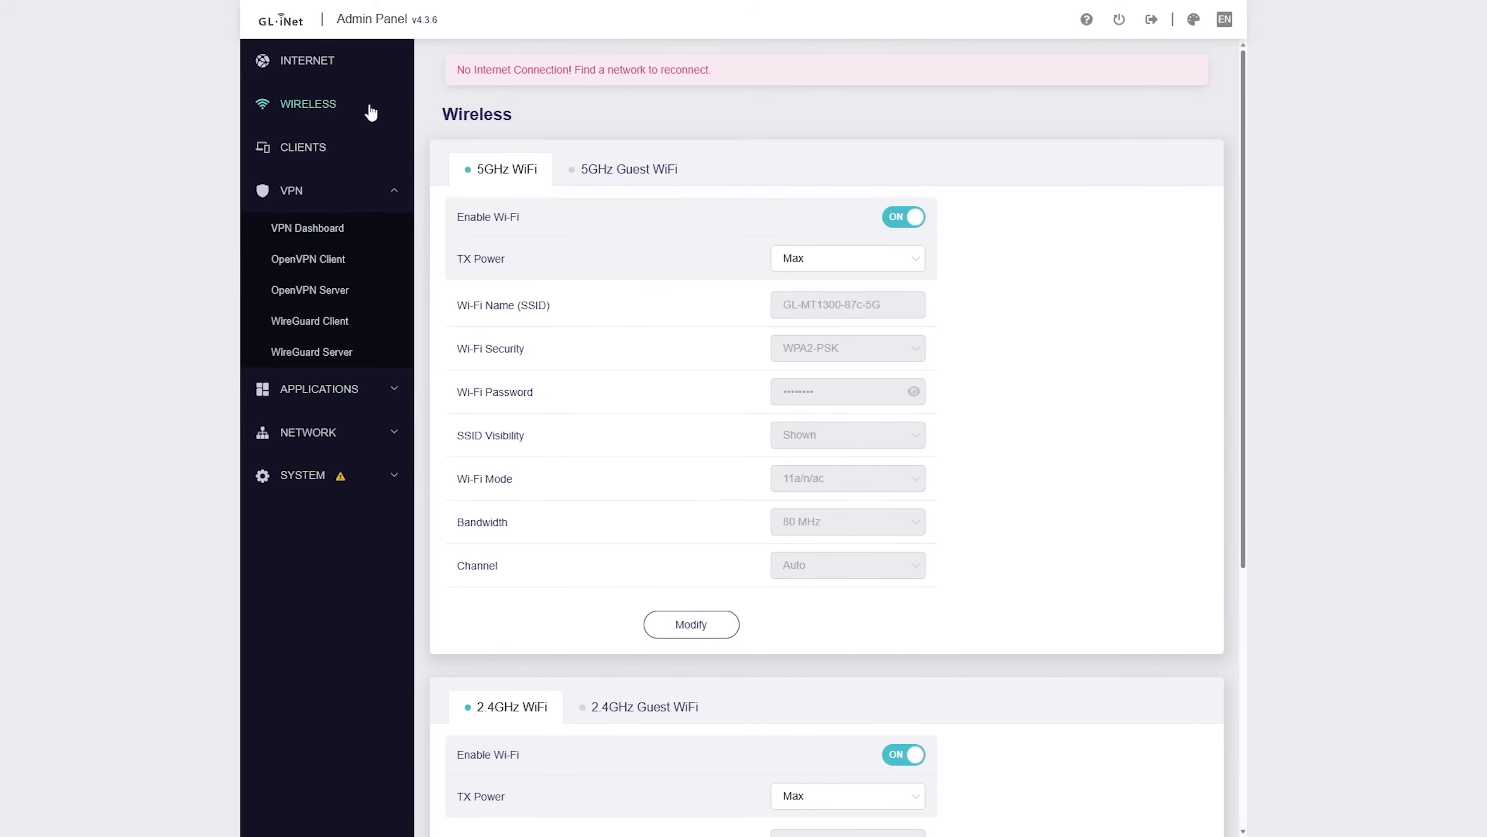
Step: Join a 5G upstream Wi-Fi network in repeater mode from the Internet page
click(375, 73)
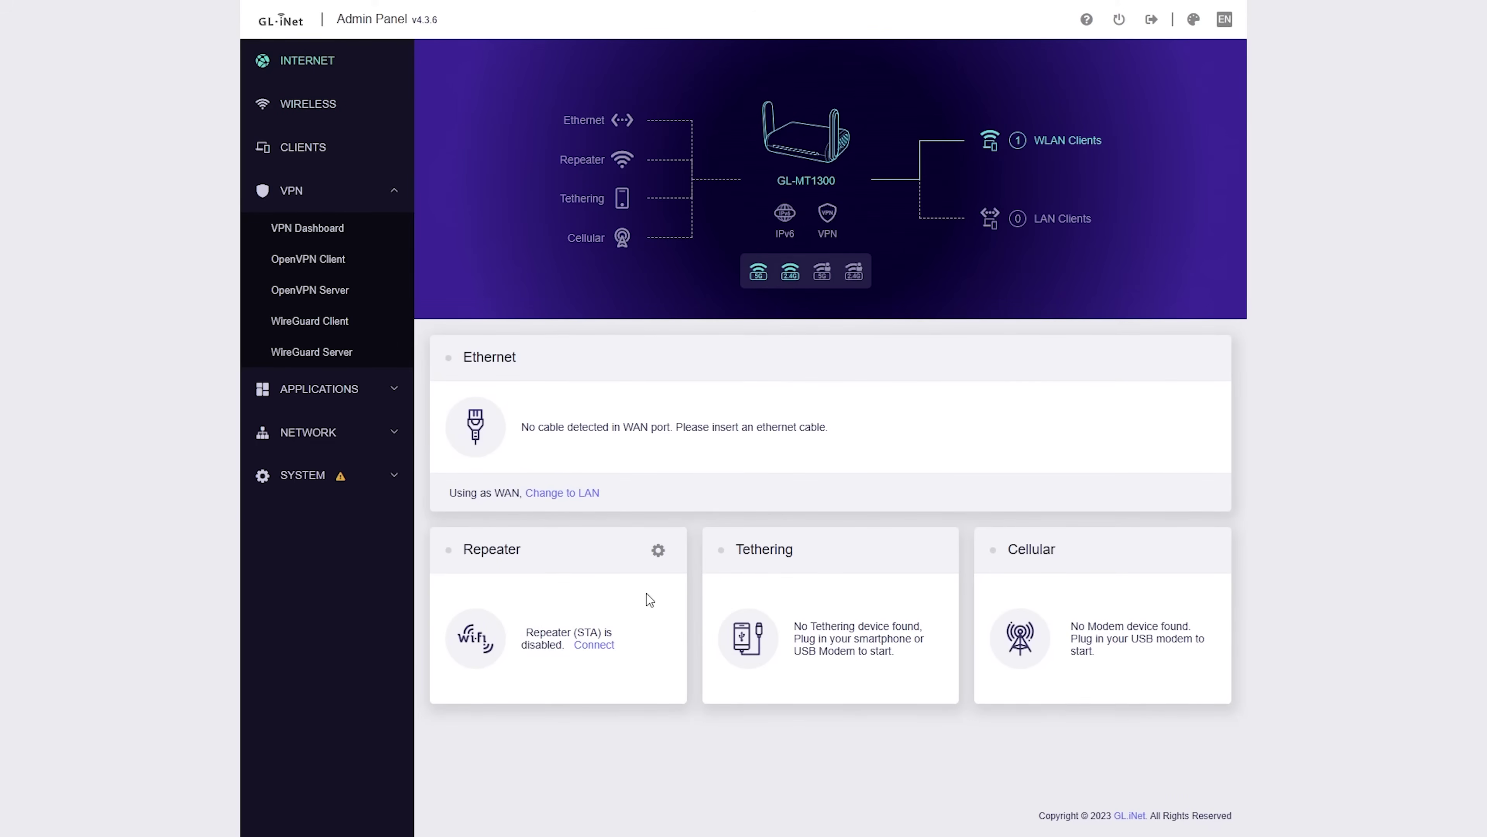
click(596, 644)
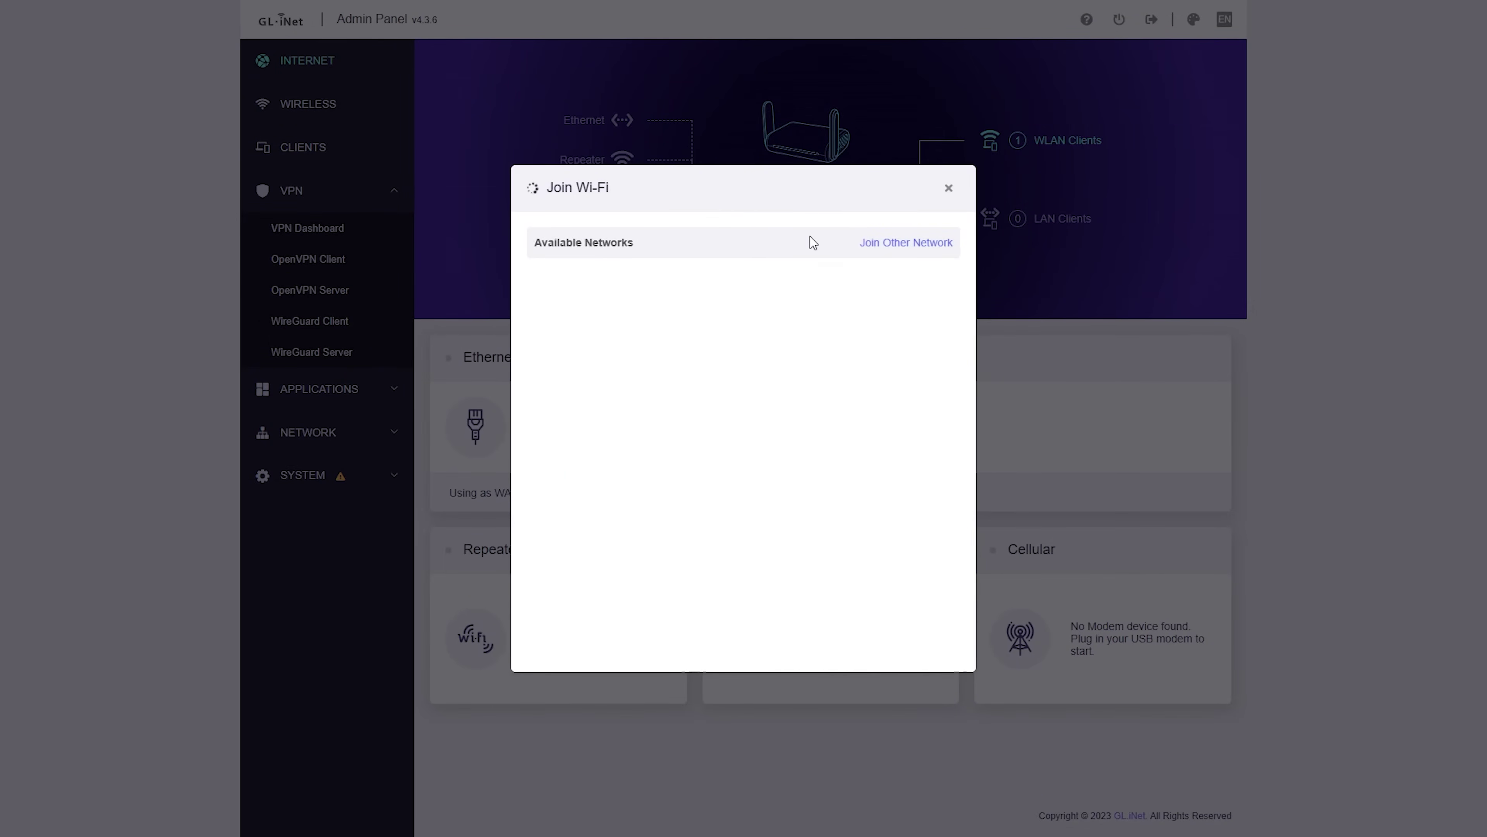
click(878, 276)
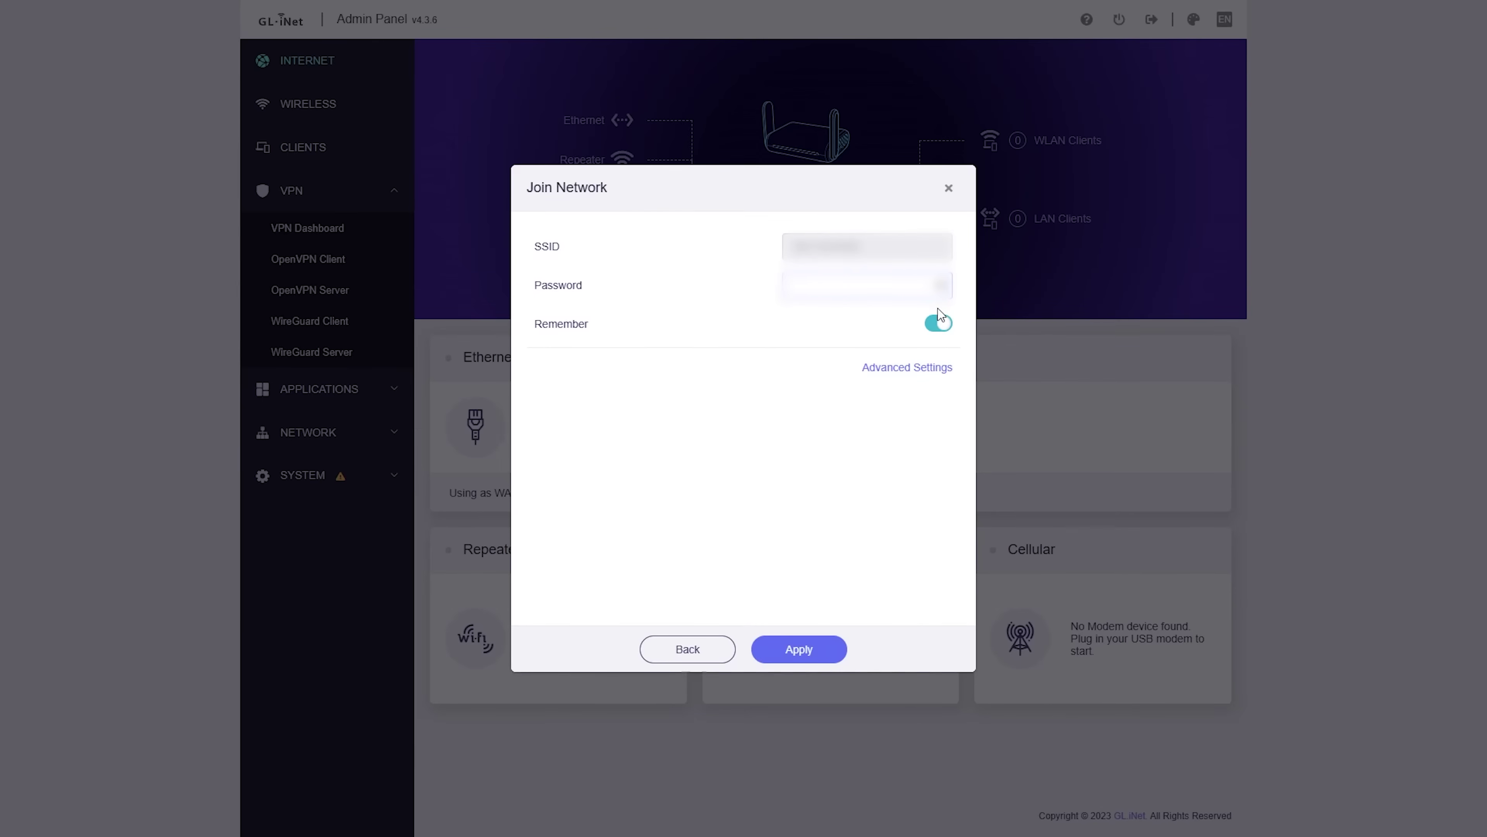
click(797, 648)
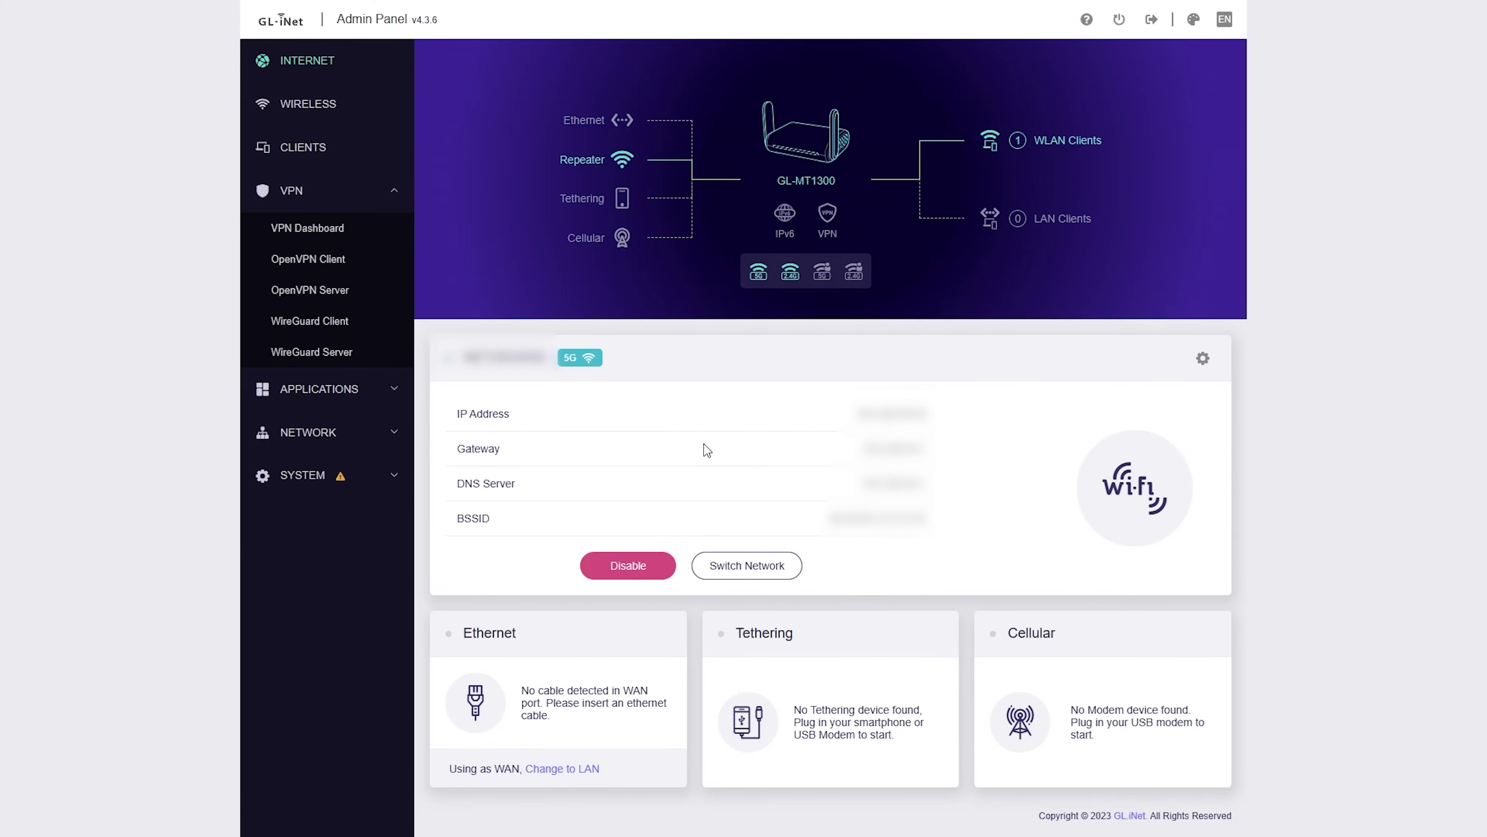
Step: Enable the OpenVPN1 client on the VPN Dashboard and watch its log until it connects
click(342, 228)
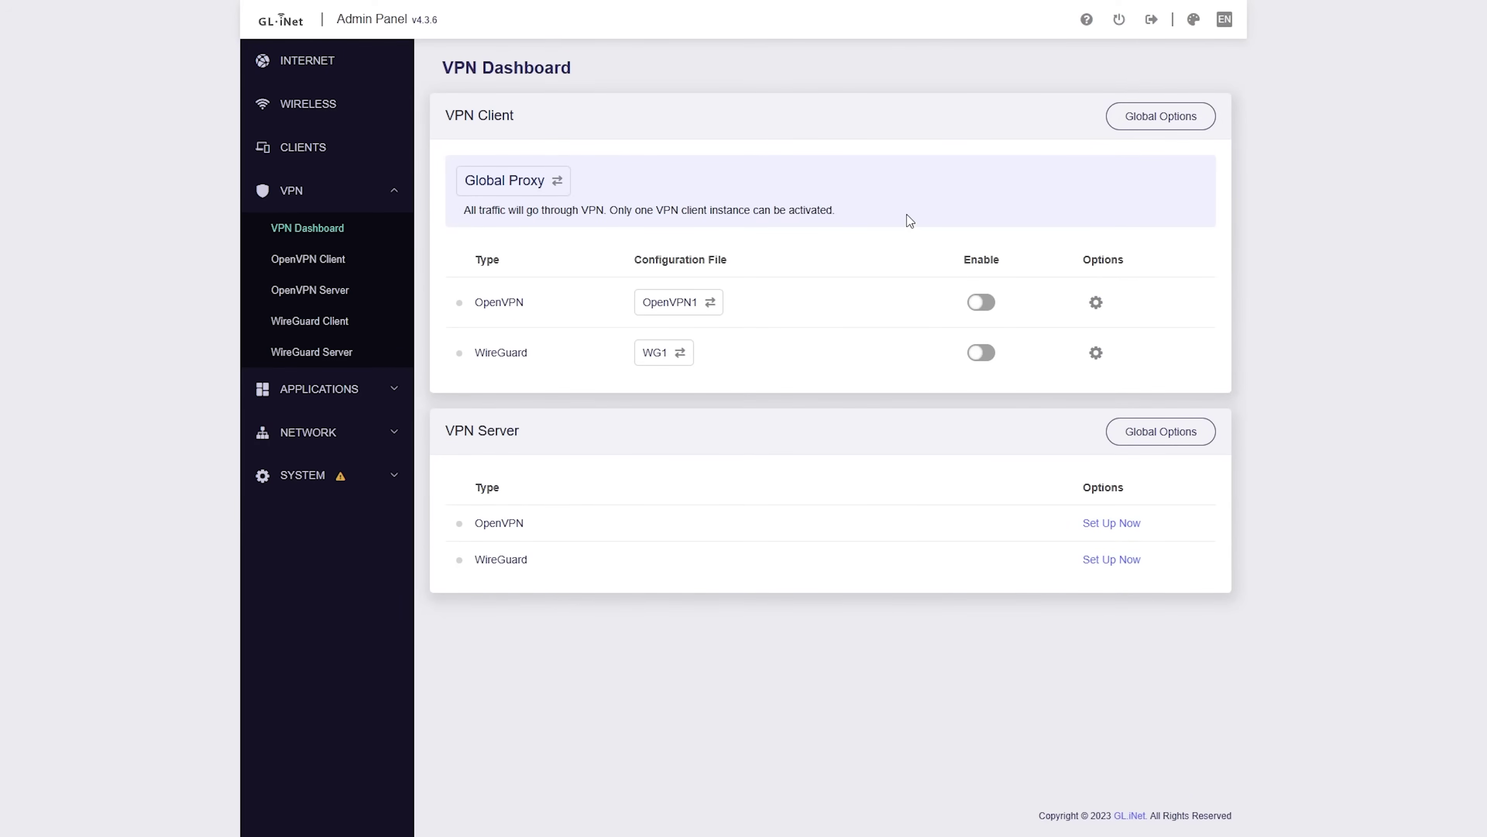
click(981, 302)
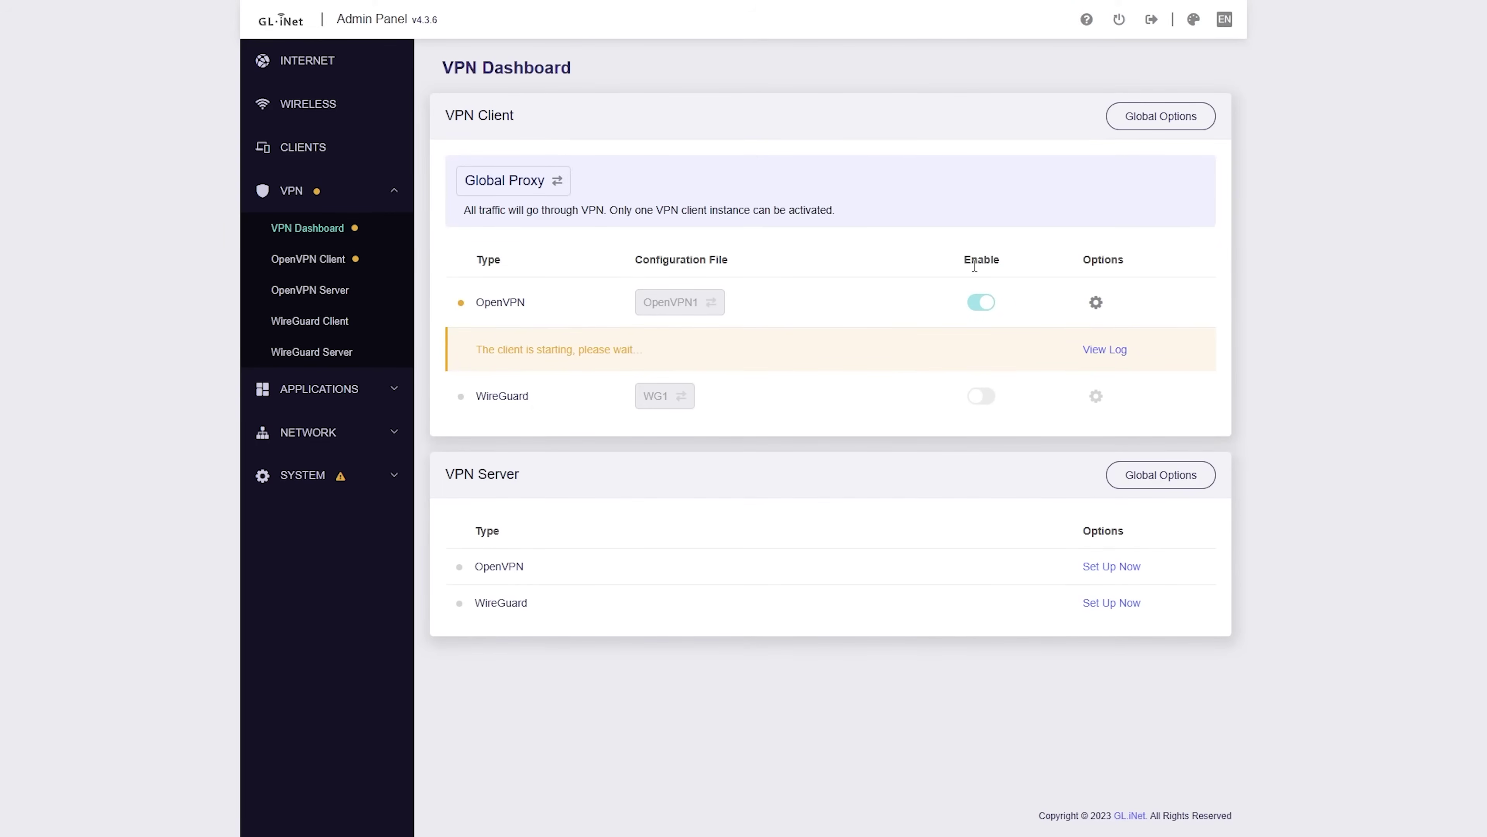
click(1124, 350)
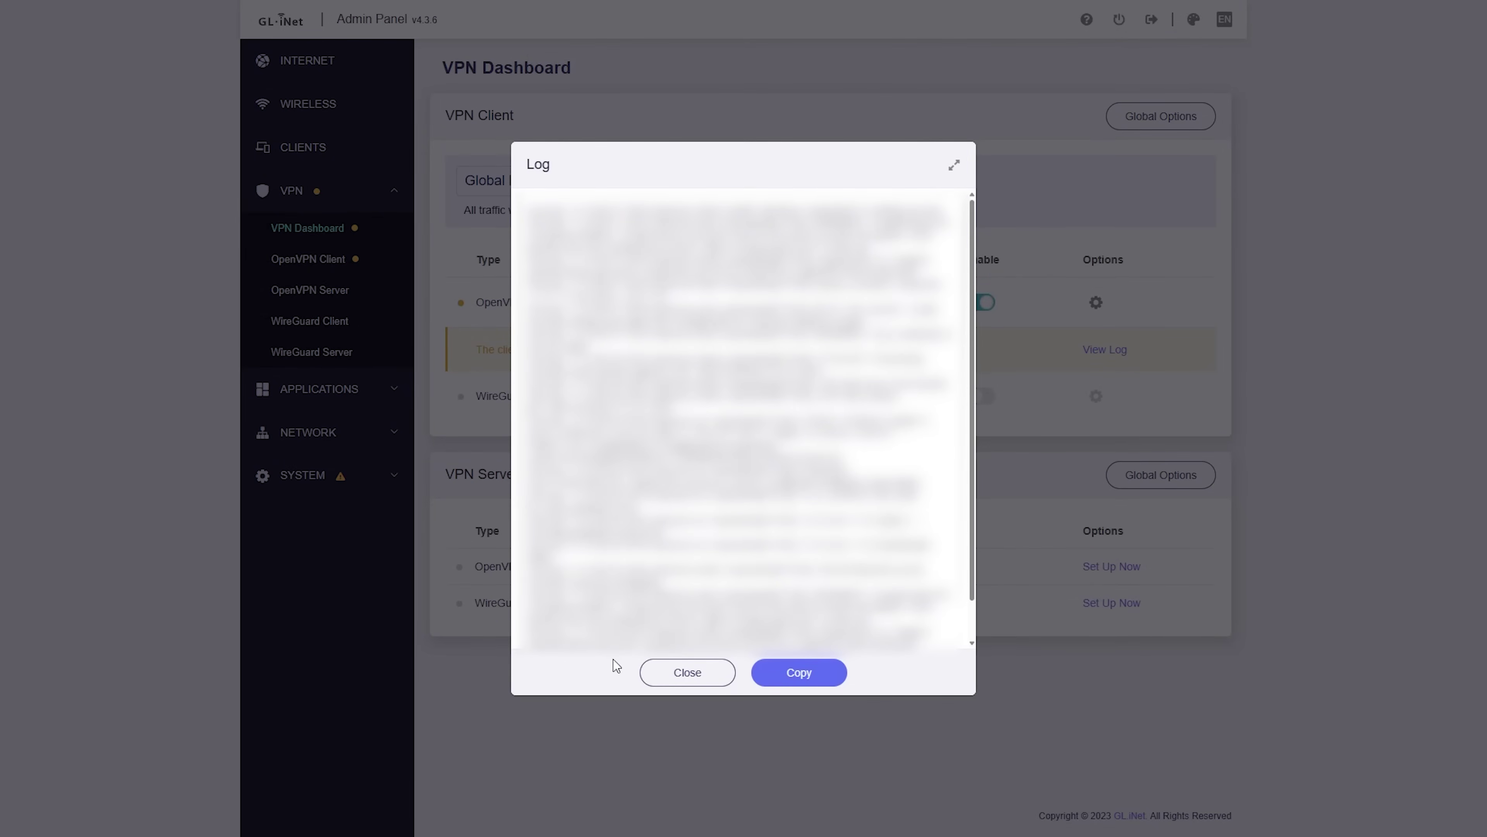
click(677, 673)
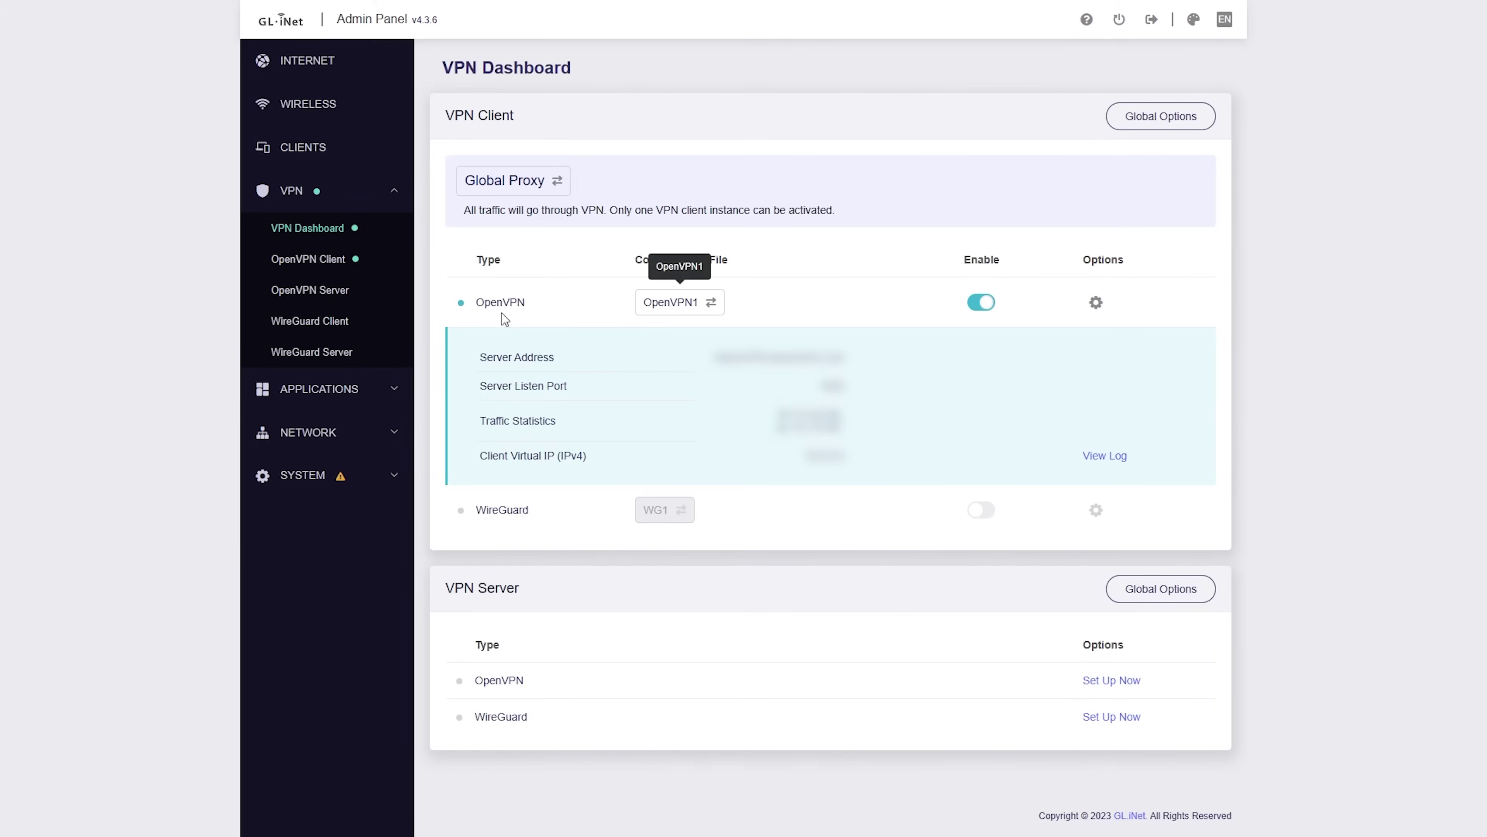
Step: Enable the WireGuard WG1 client in place of OpenVPN and wait for it to connect
click(982, 303)
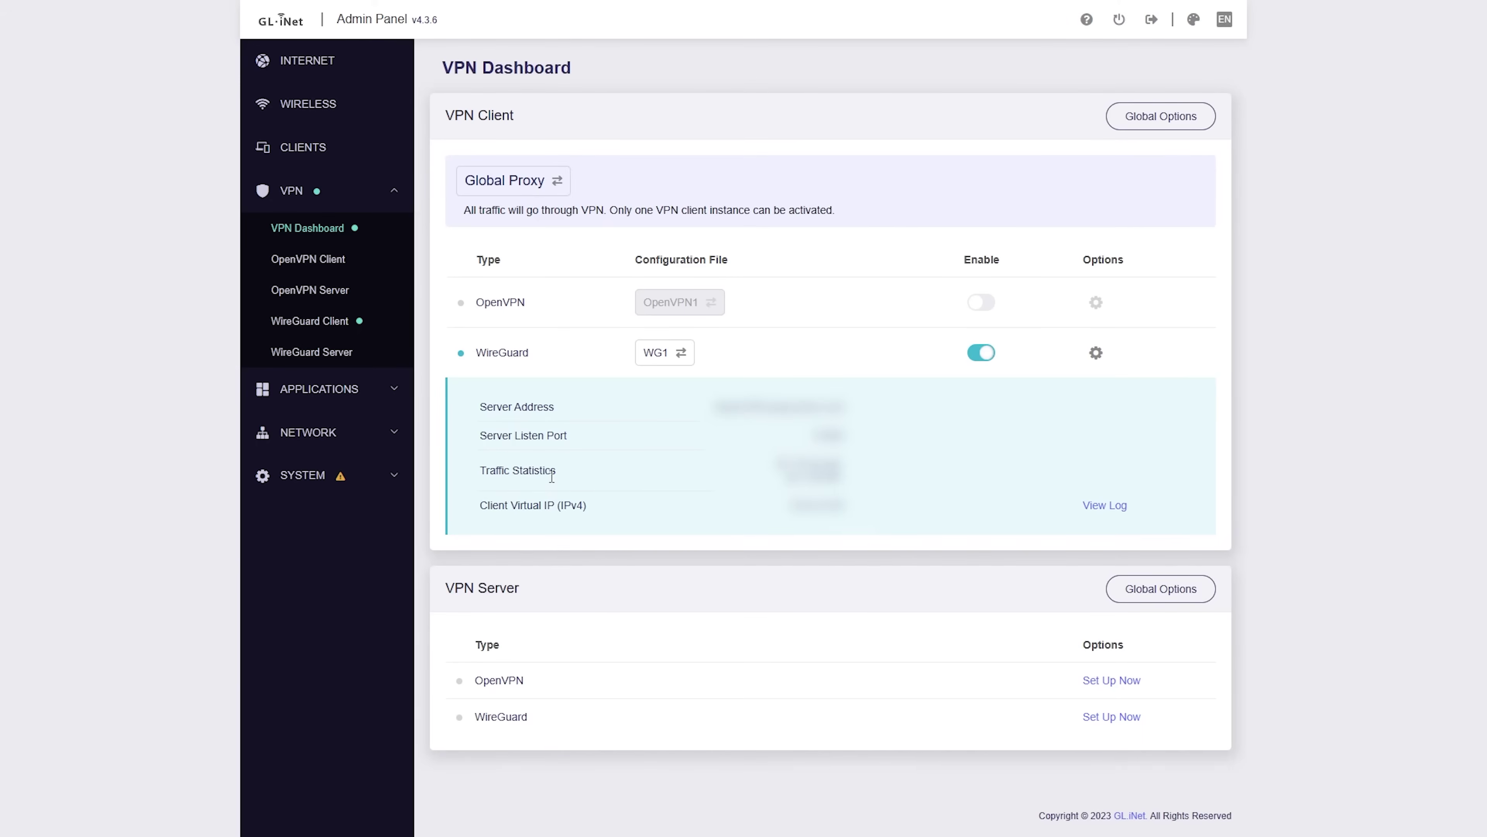
click(380, 198)
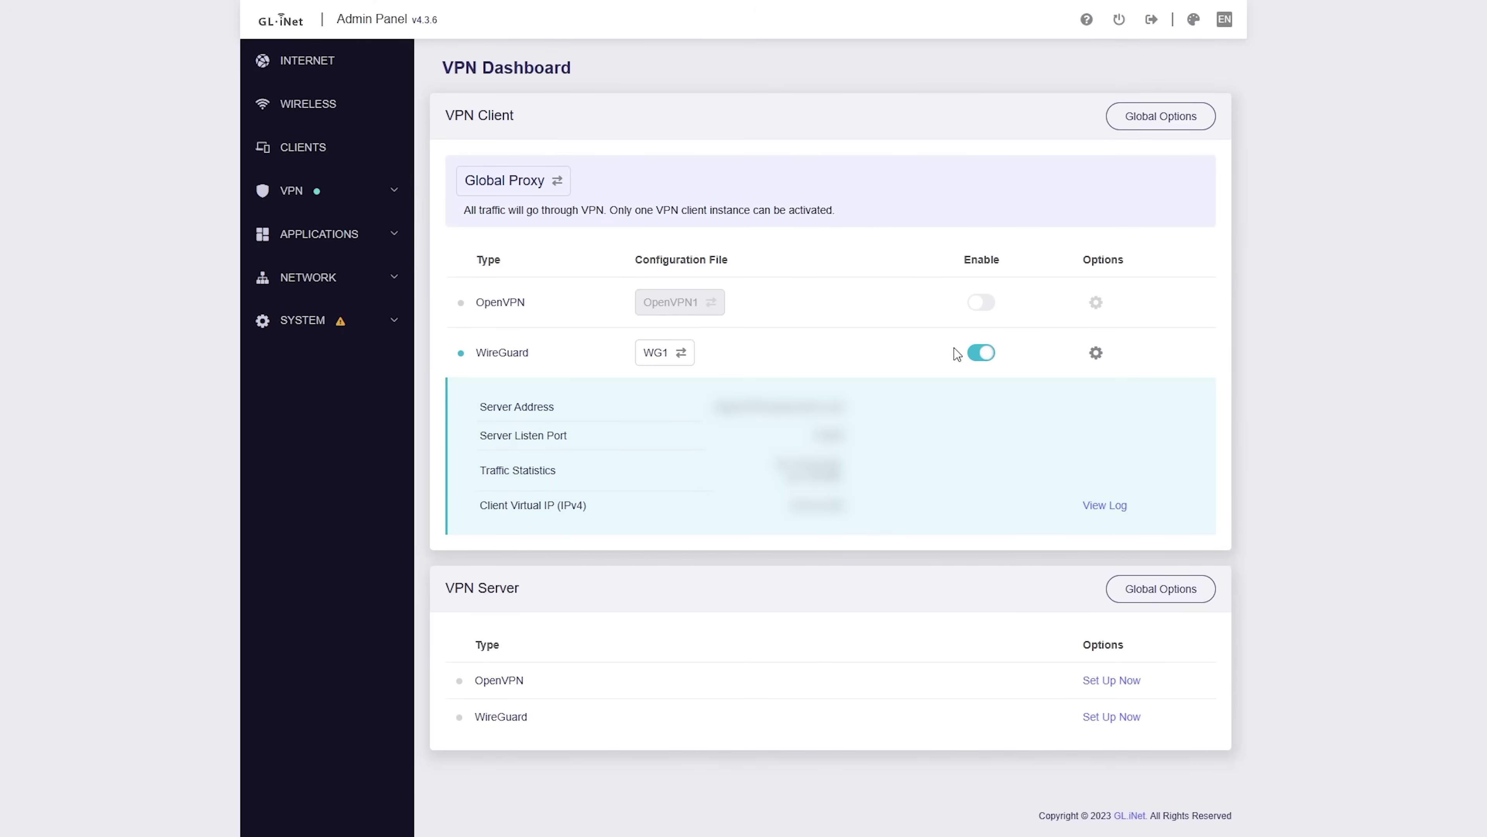
Step: Disable the WireGuard client and return to the Internet overview with NETWORK expanded
click(978, 353)
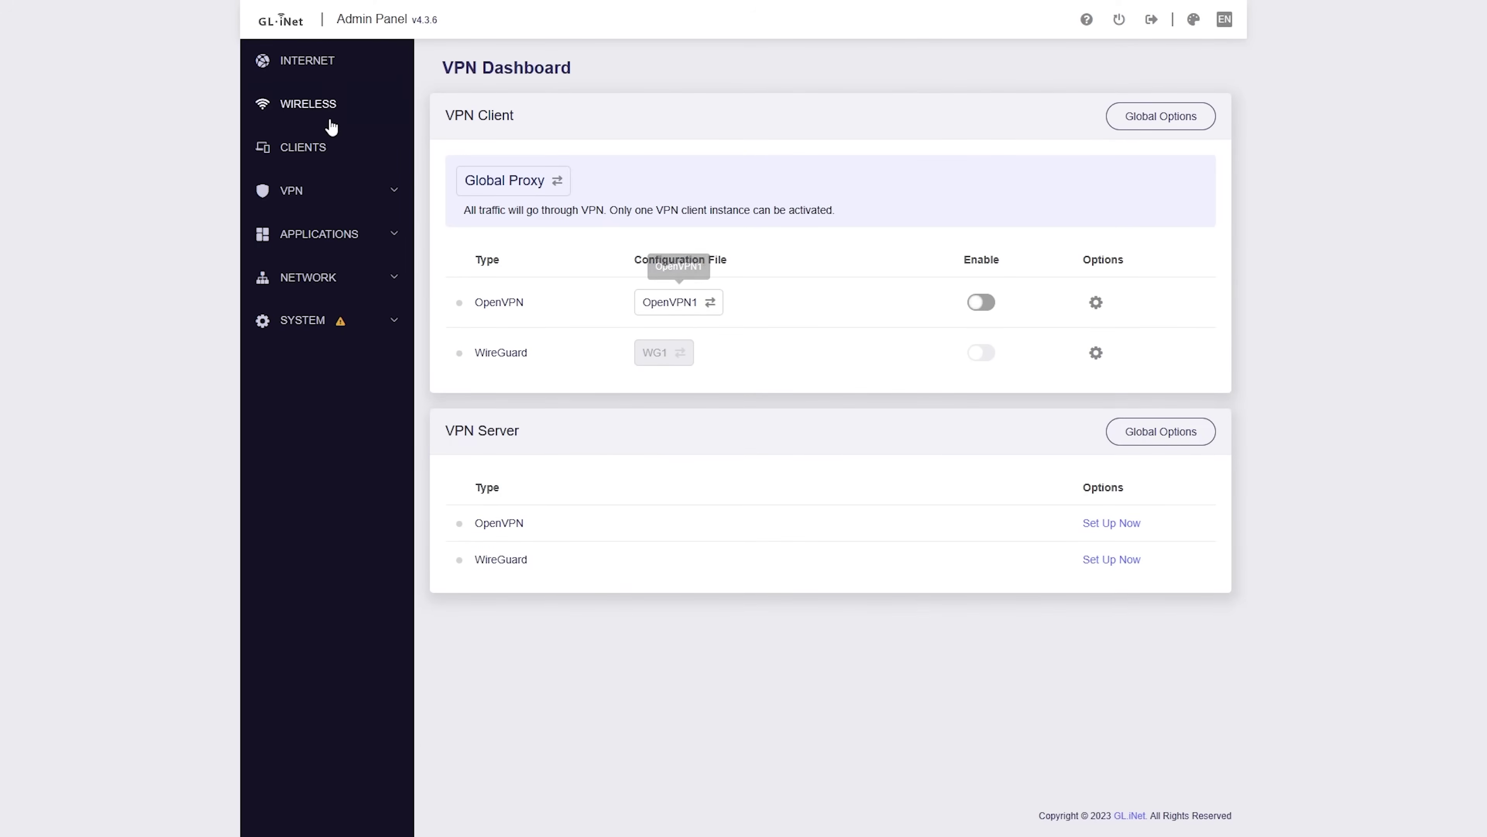
click(332, 121)
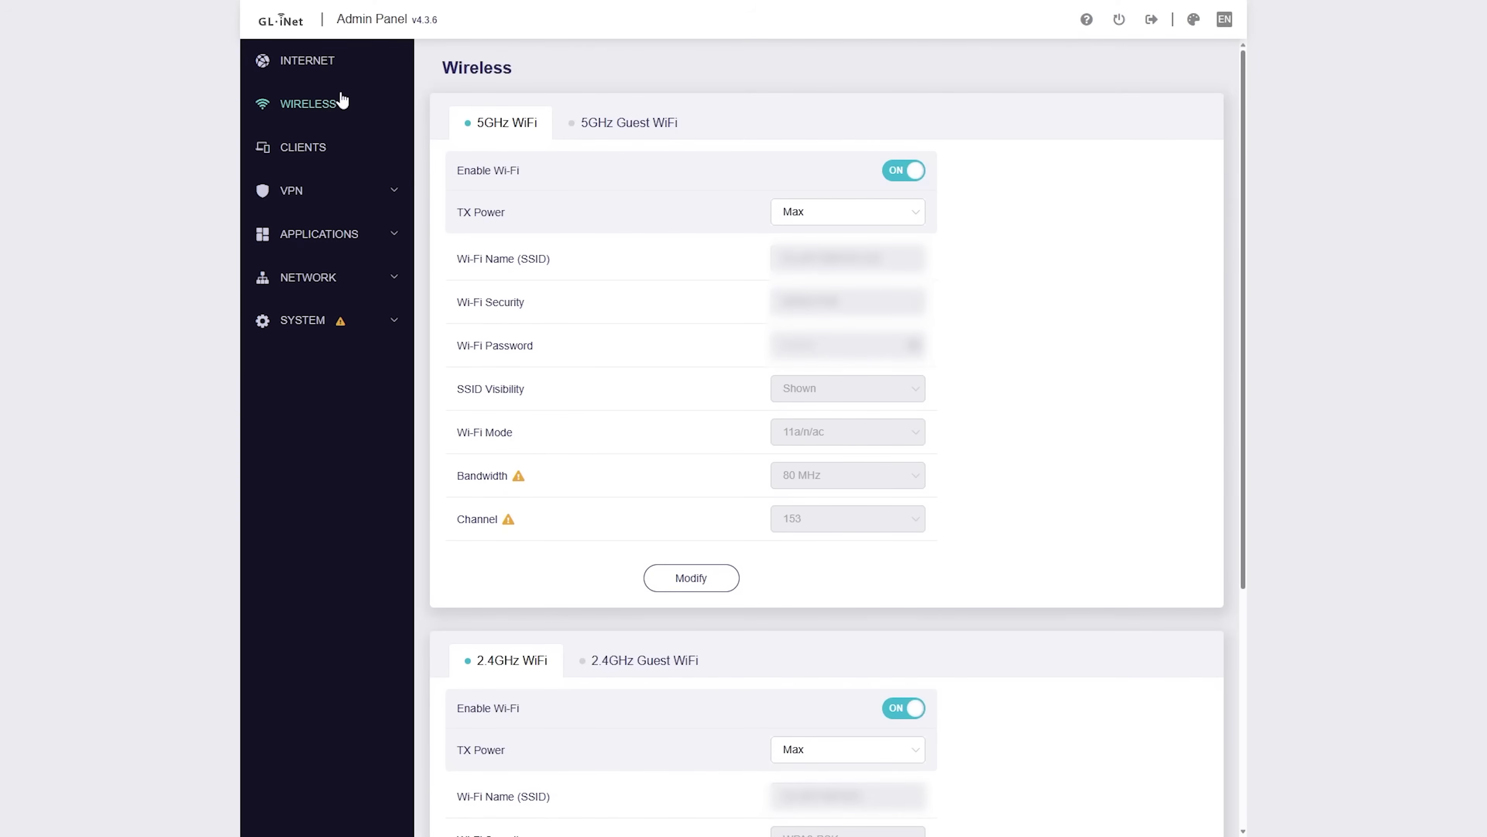
click(342, 81)
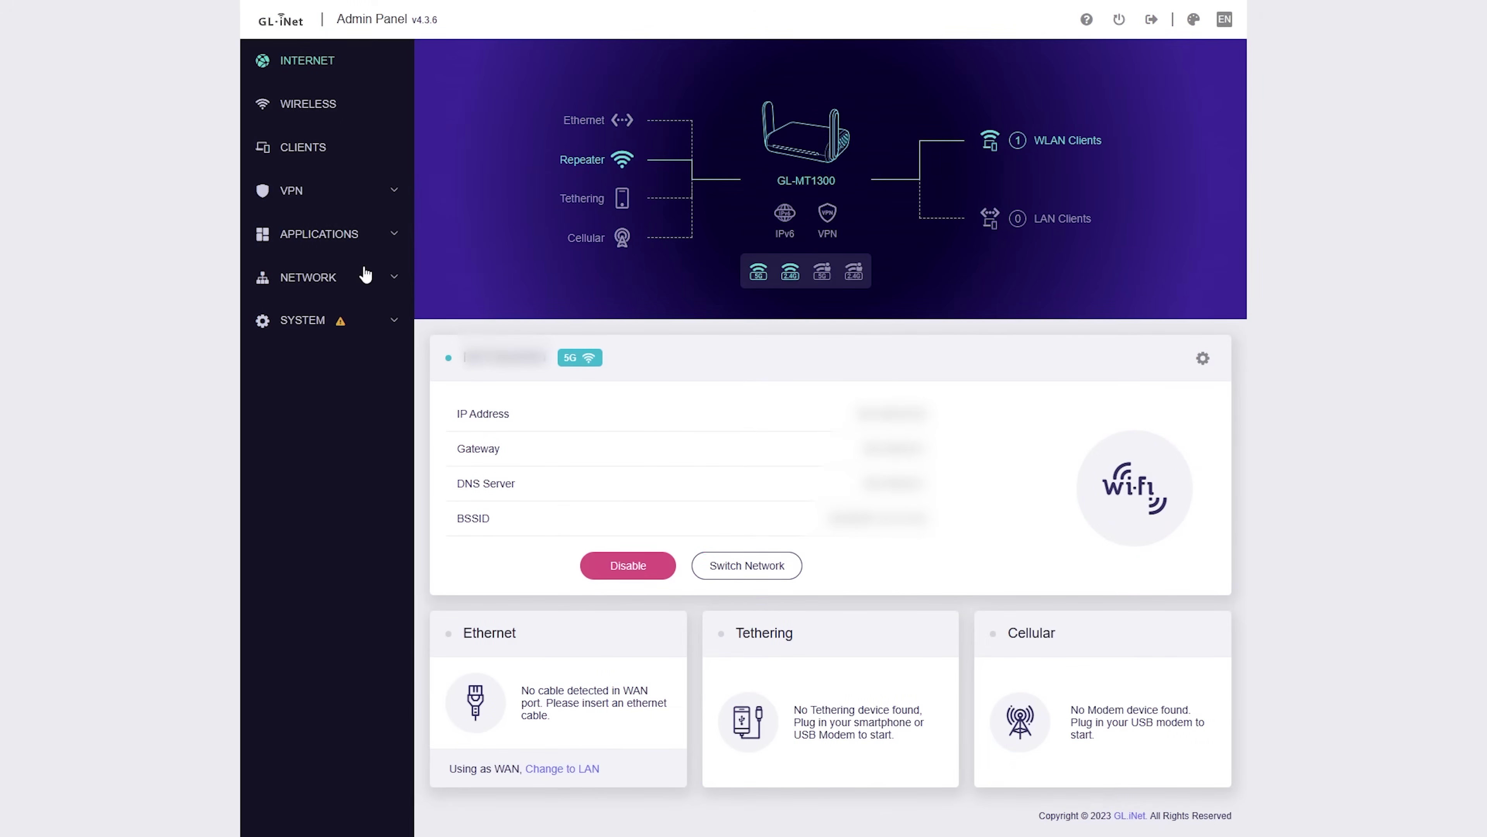
click(366, 274)
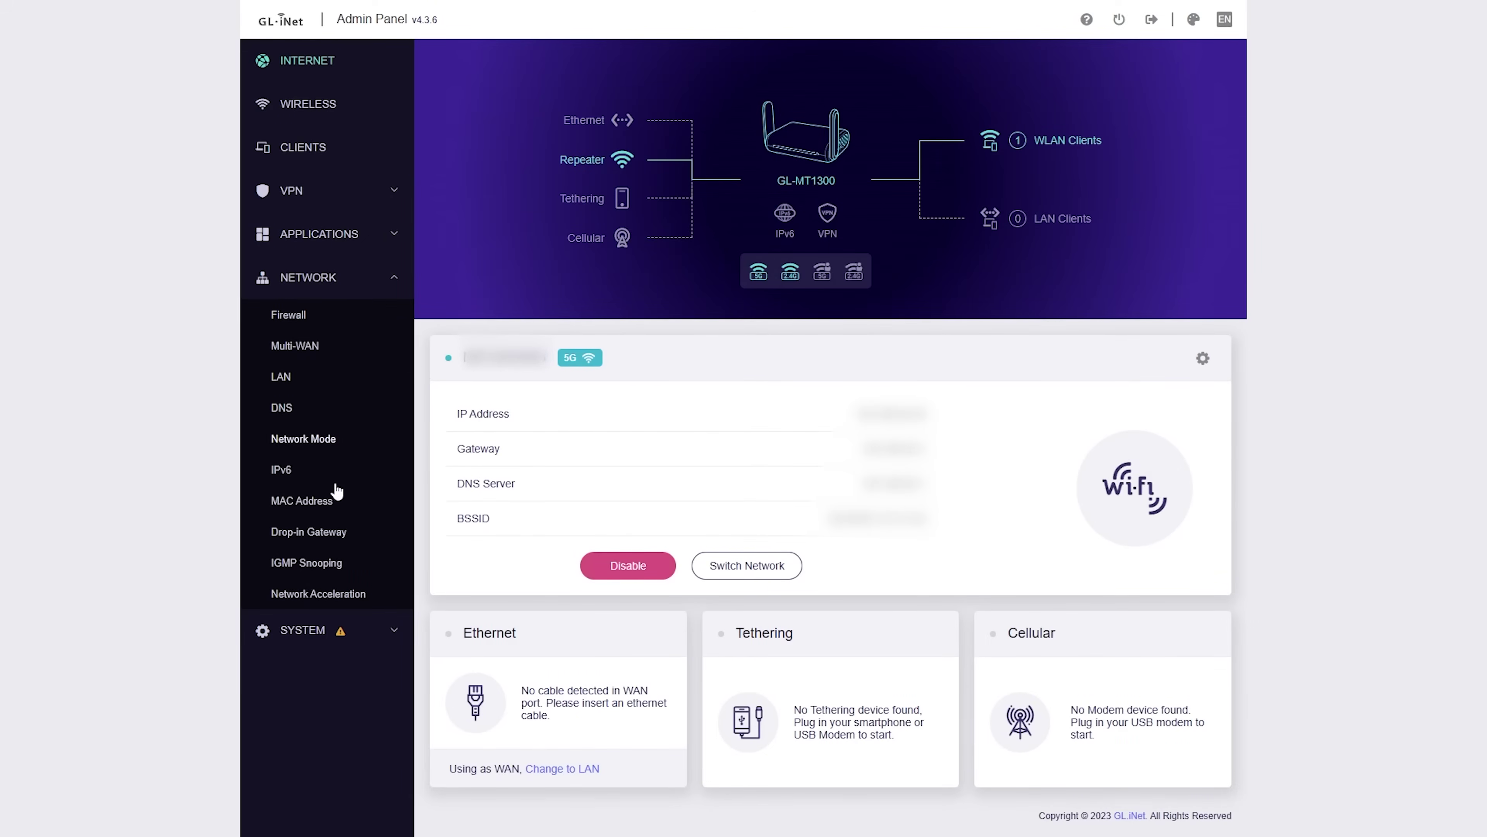
click(326, 503)
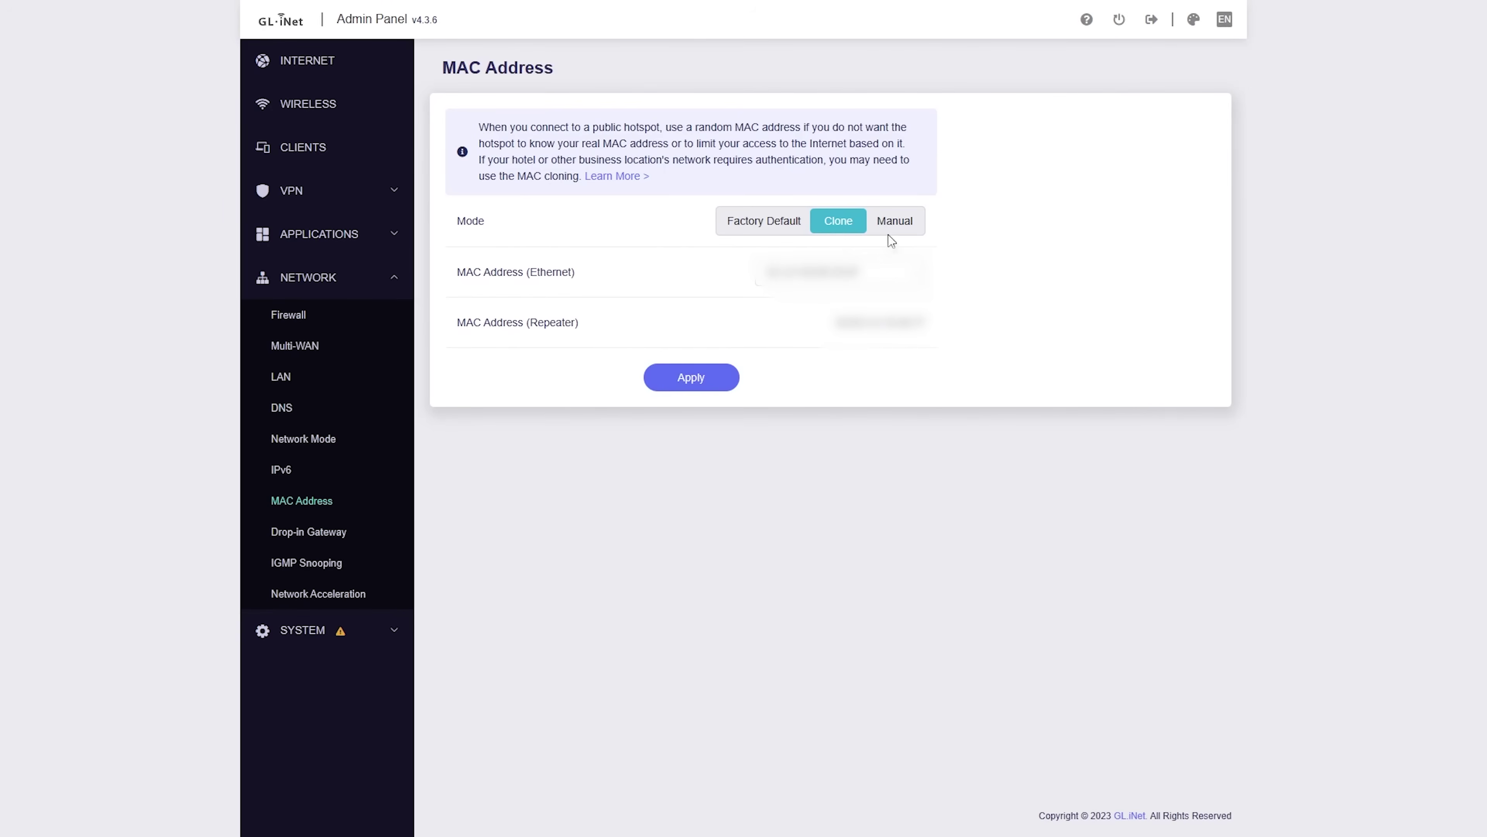
click(335, 75)
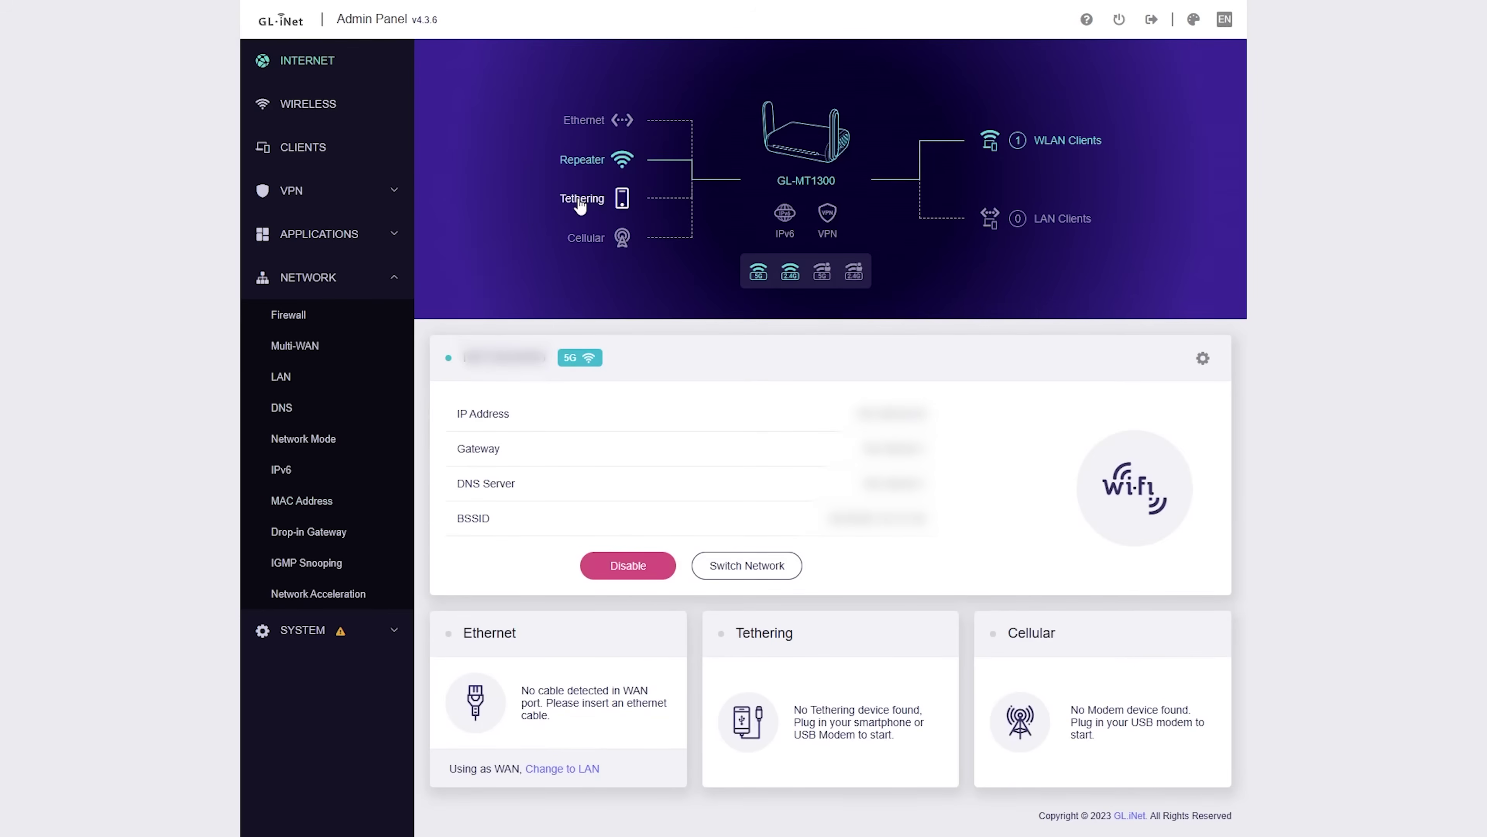